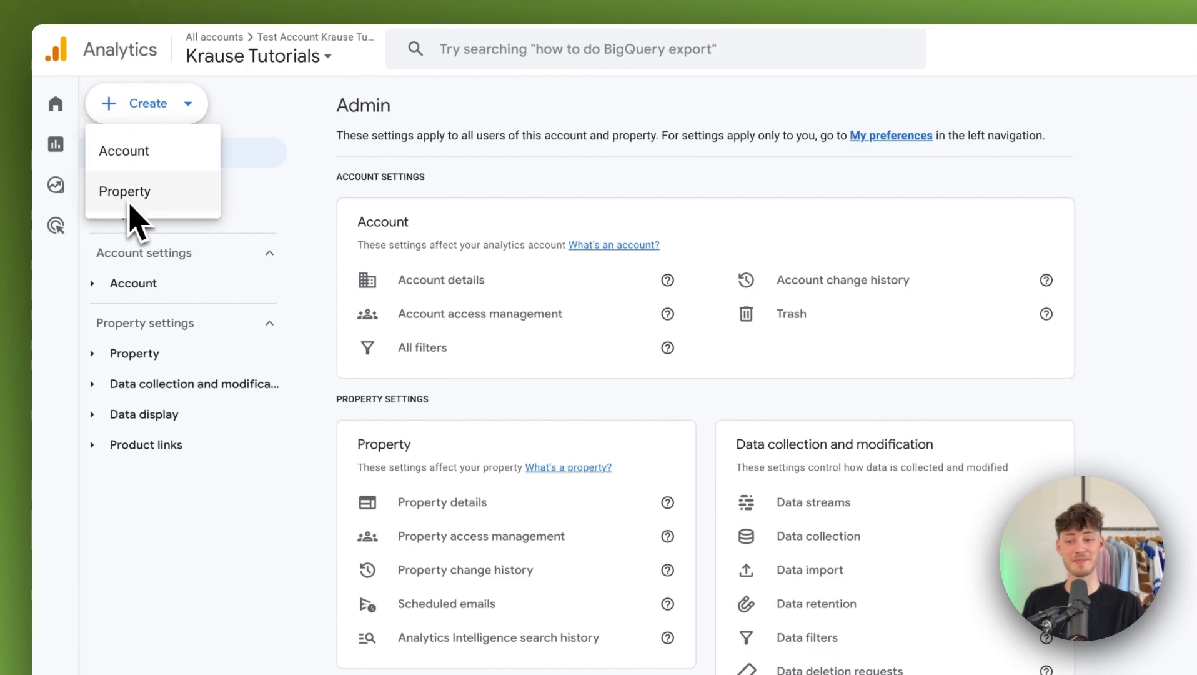
- Create a new Analytics property named "My Shopify Store" and continue to the business details
left_click(165, 187)
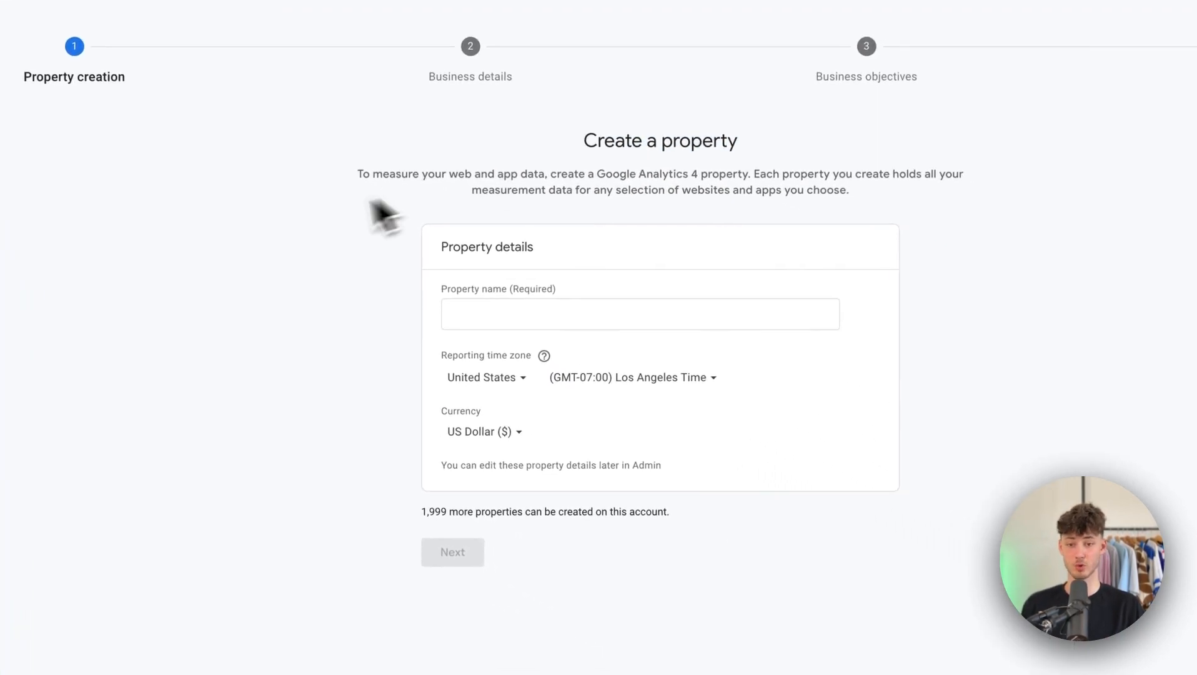
left_click(543, 307)
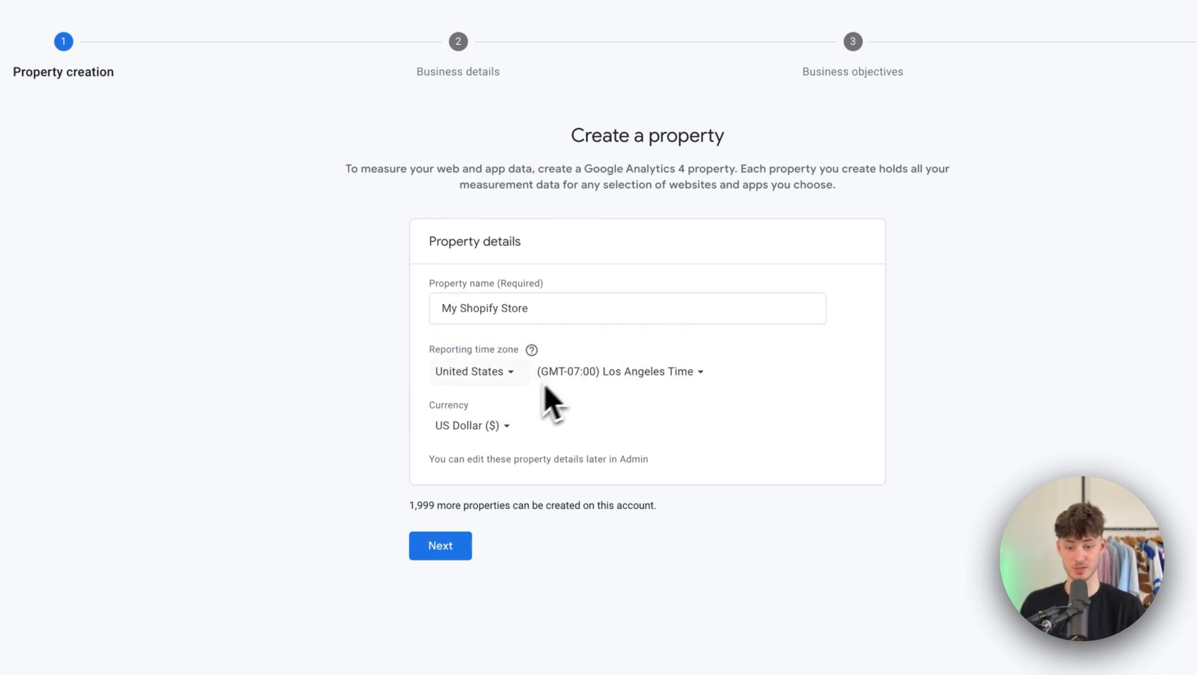
left_click(455, 552)
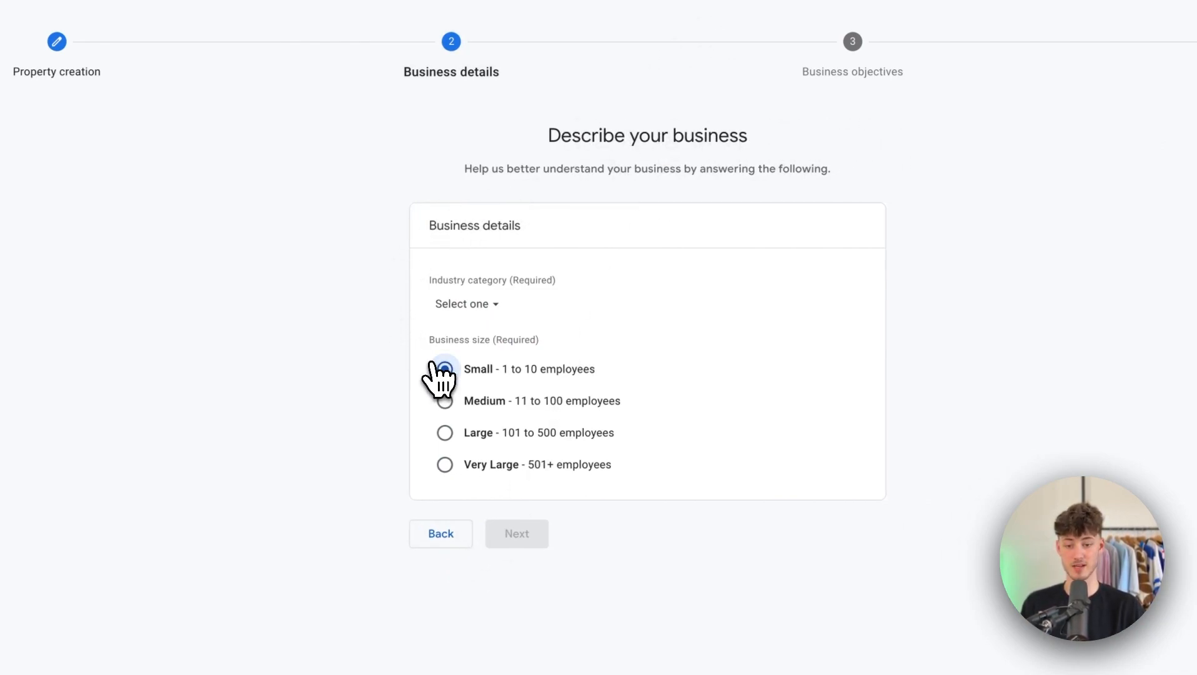
- Set the industry category to Arts & Entertainment for the small business and continue to the business objectives
left_click(493, 306)
scroll(612, 484, "down", 5)
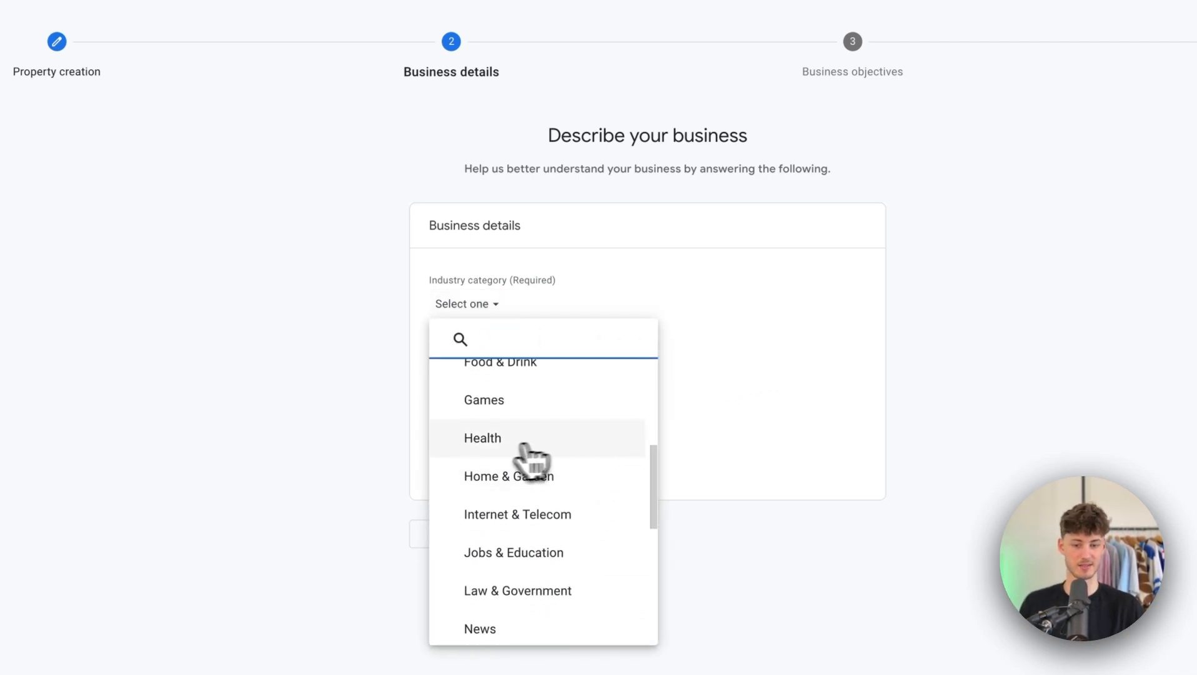
scroll(540, 460, "up", 5)
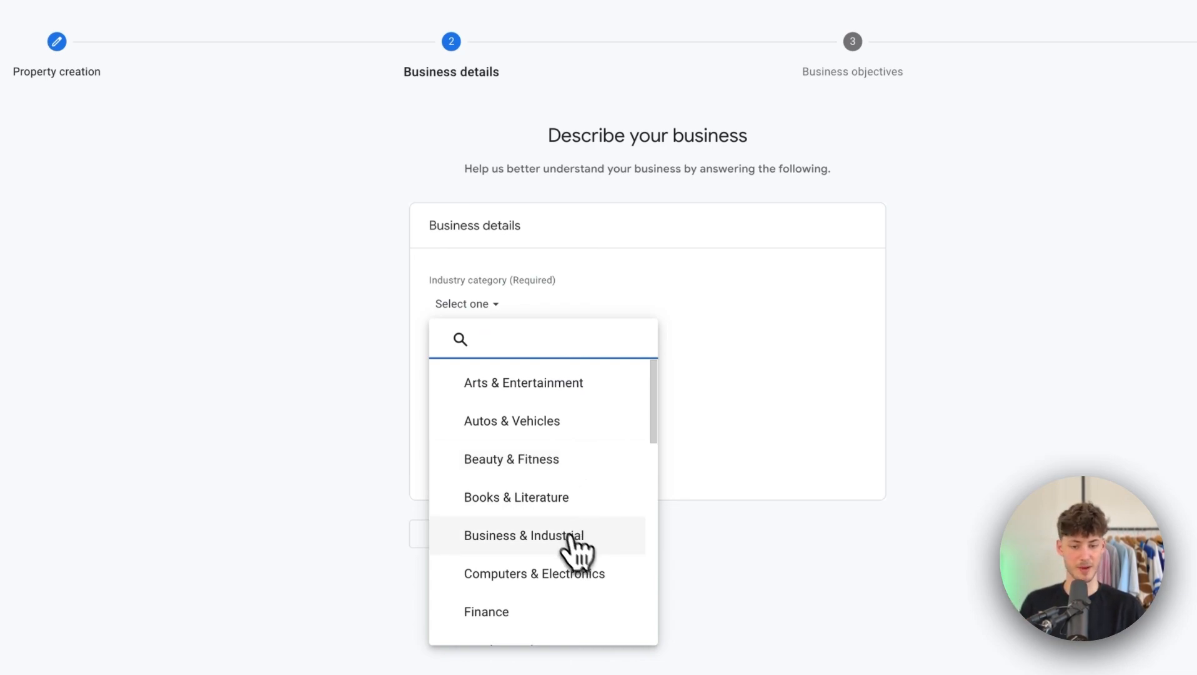
left_click(540, 385)
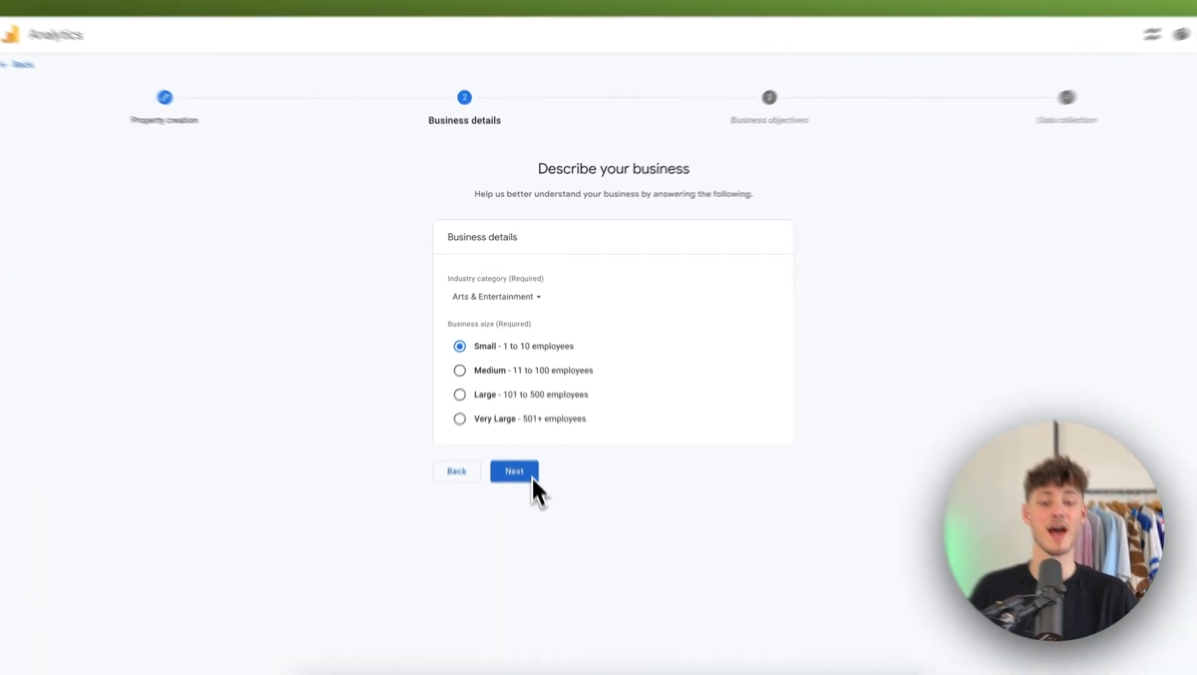
left_click(521, 444)
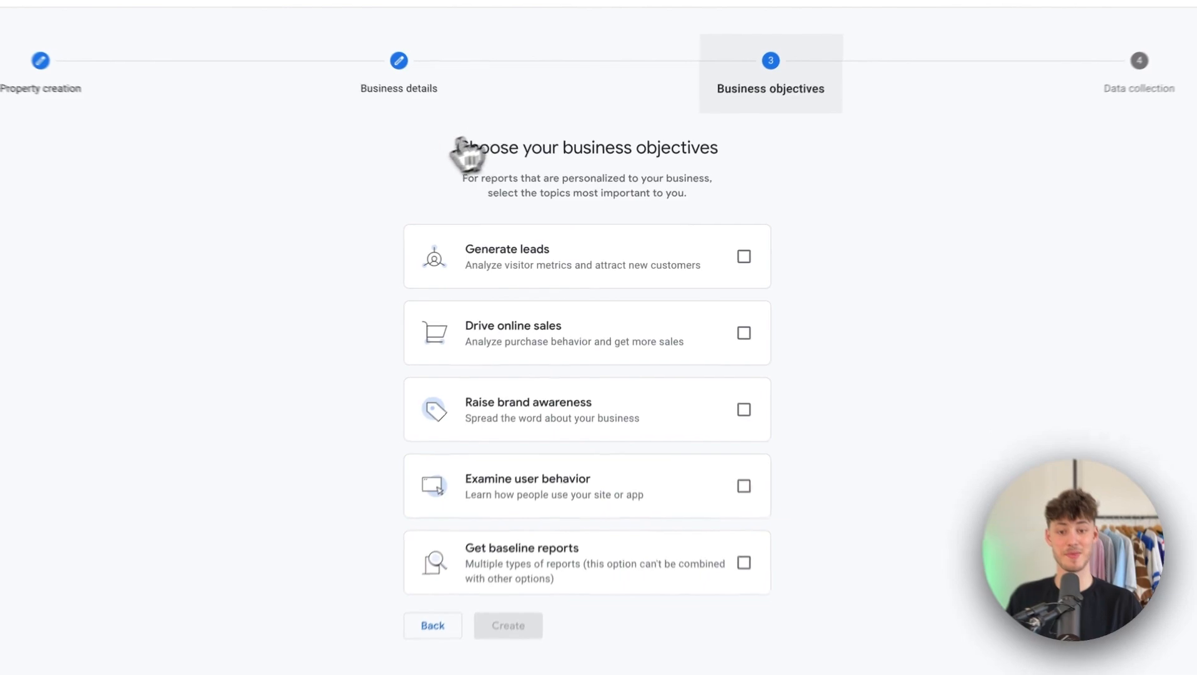
- Select Drive online sales and Generate leads as the business objectives
left_click_drag(506, 137, 887, 142)
left_click(823, 145)
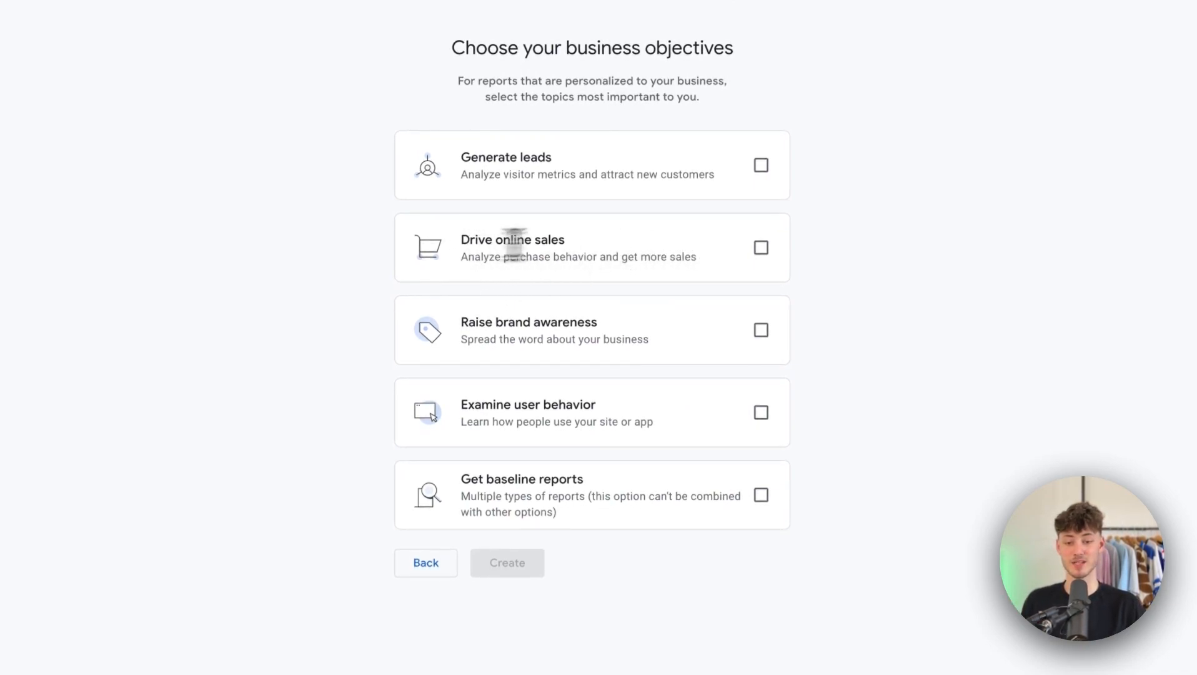
left_click(761, 249)
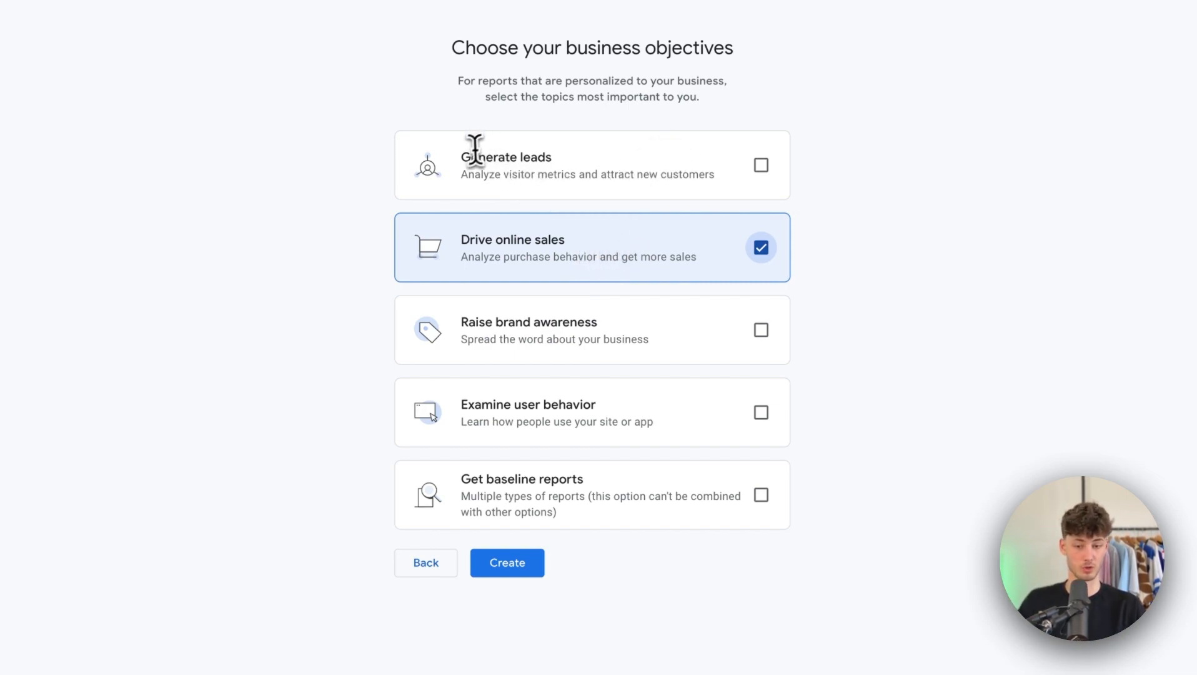
left_click_drag(476, 148, 809, 168)
left_click(761, 165)
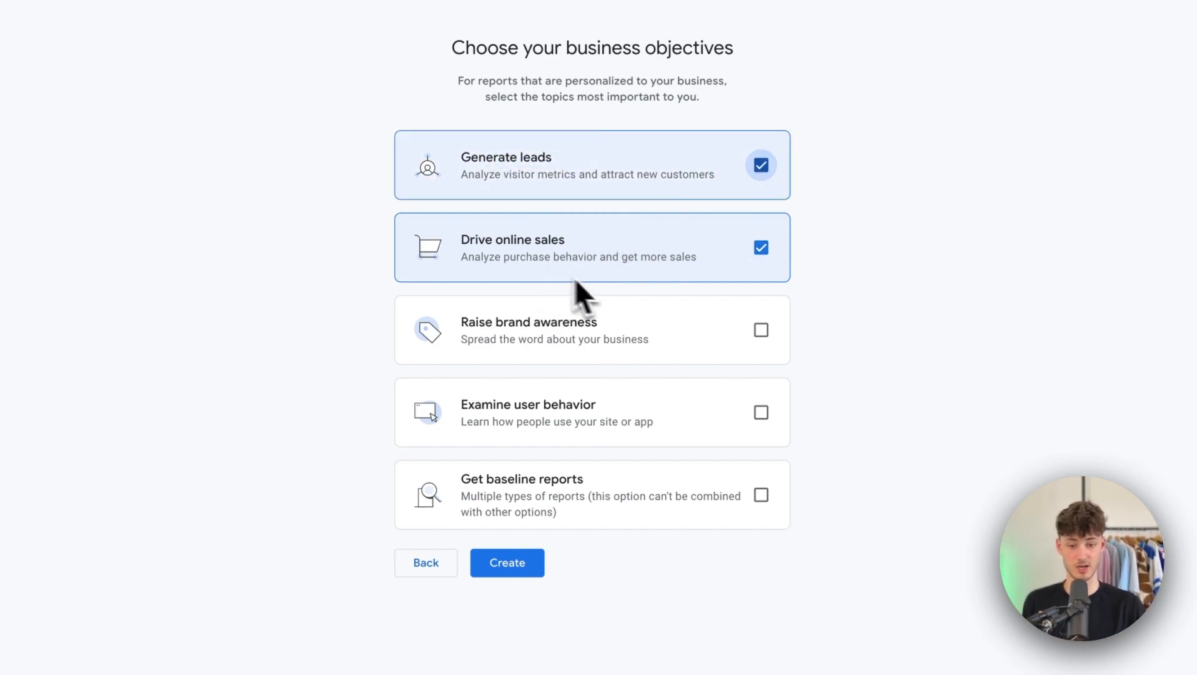
left_click(761, 331)
left_click(761, 331)
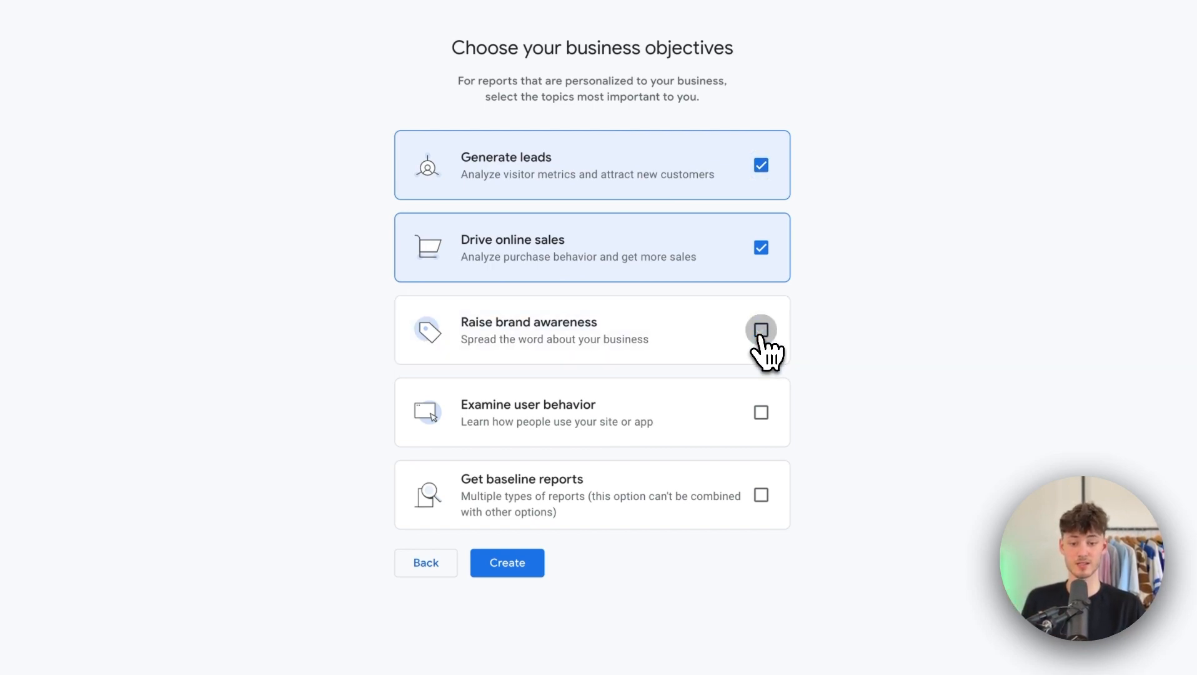
left_click_drag(609, 47, 774, 74)
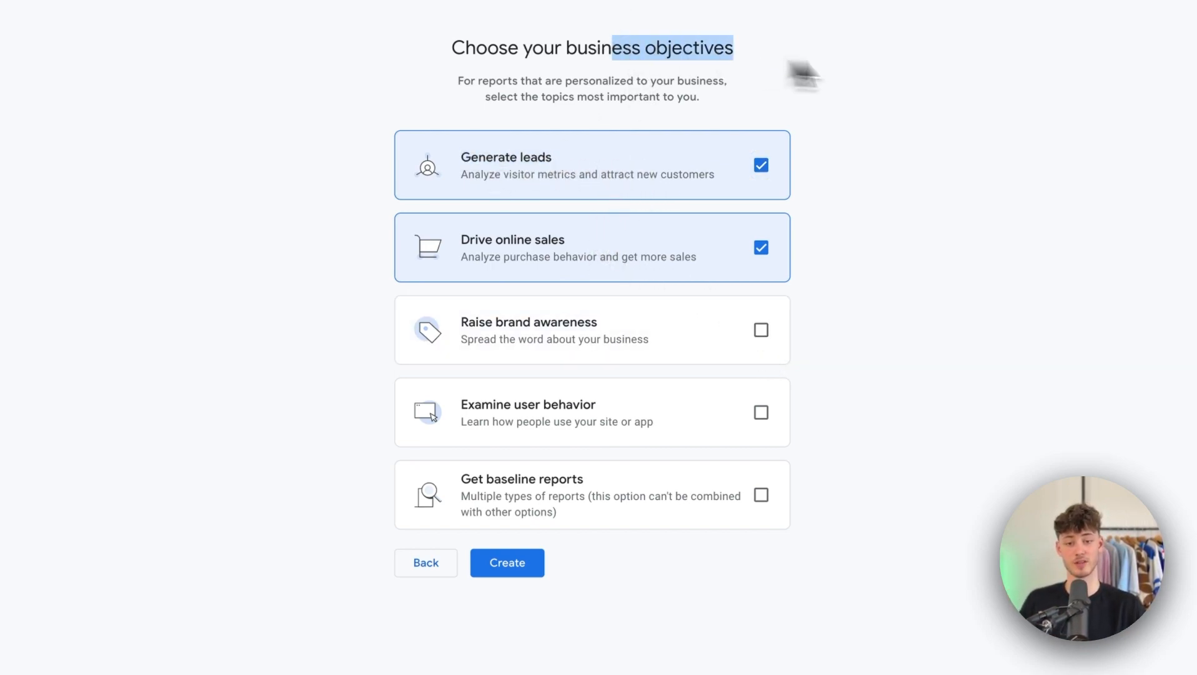
left_click_drag(702, 97, 650, 96)
left_click(762, 331)
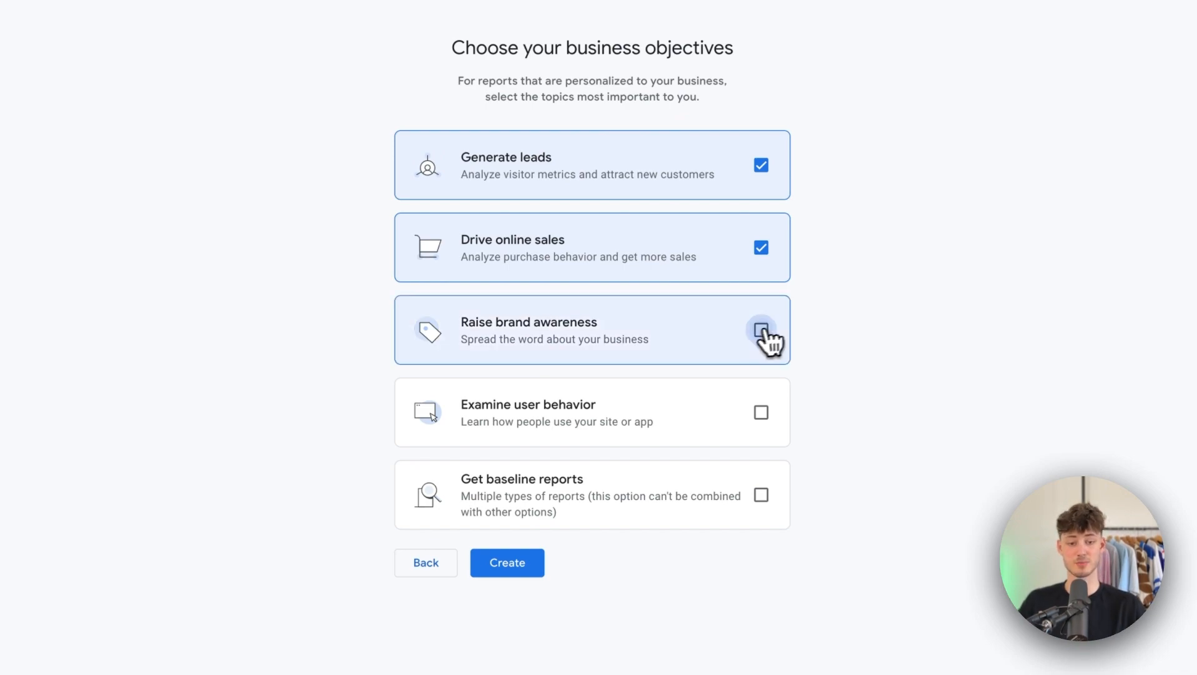
left_click(762, 331)
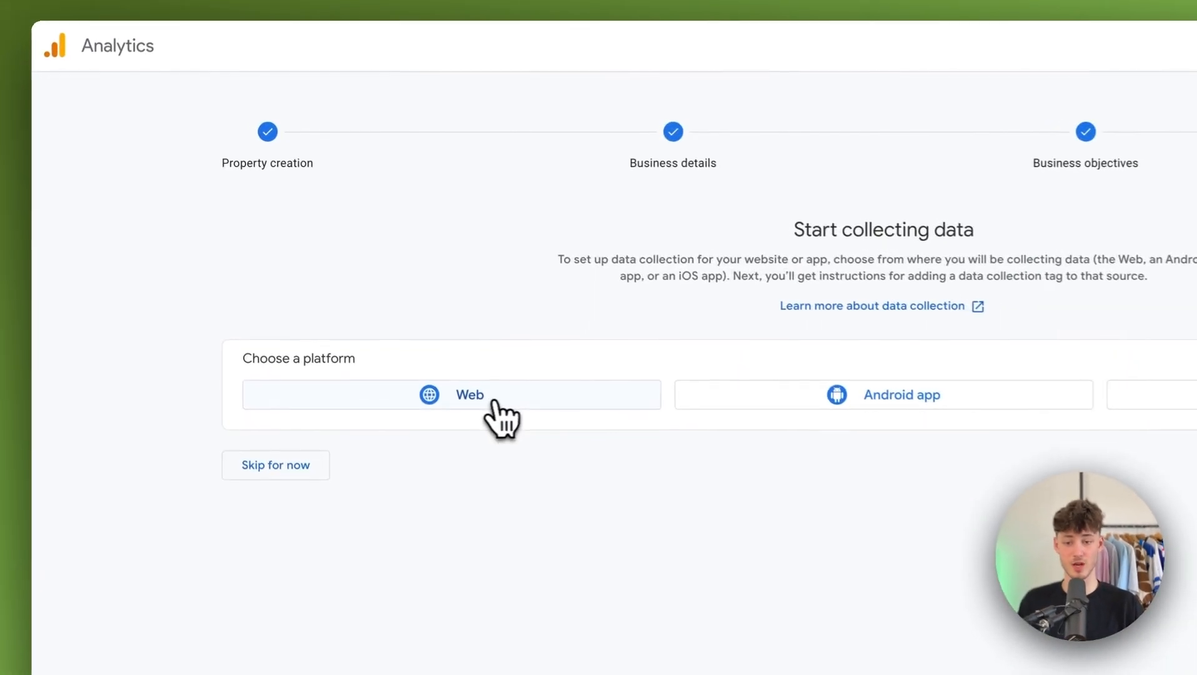
- Choose Web as the data collection platform and go to the web stream's website URL
left_click(348, 288)
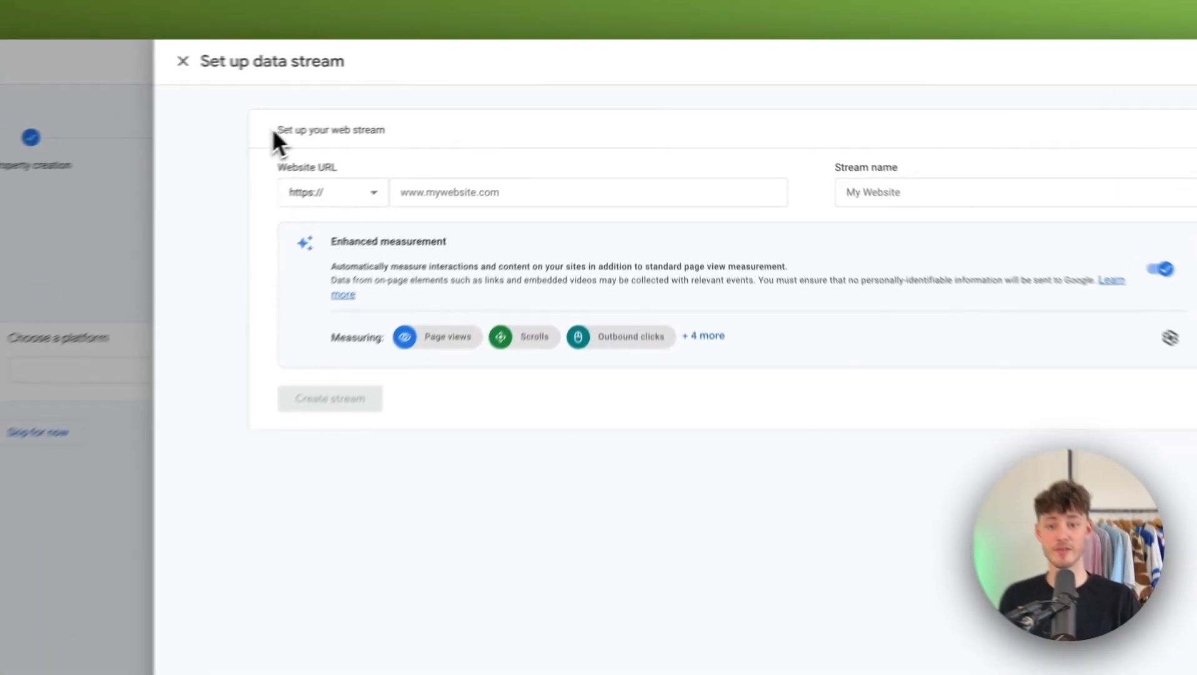
left_click_drag(275, 129, 384, 132)
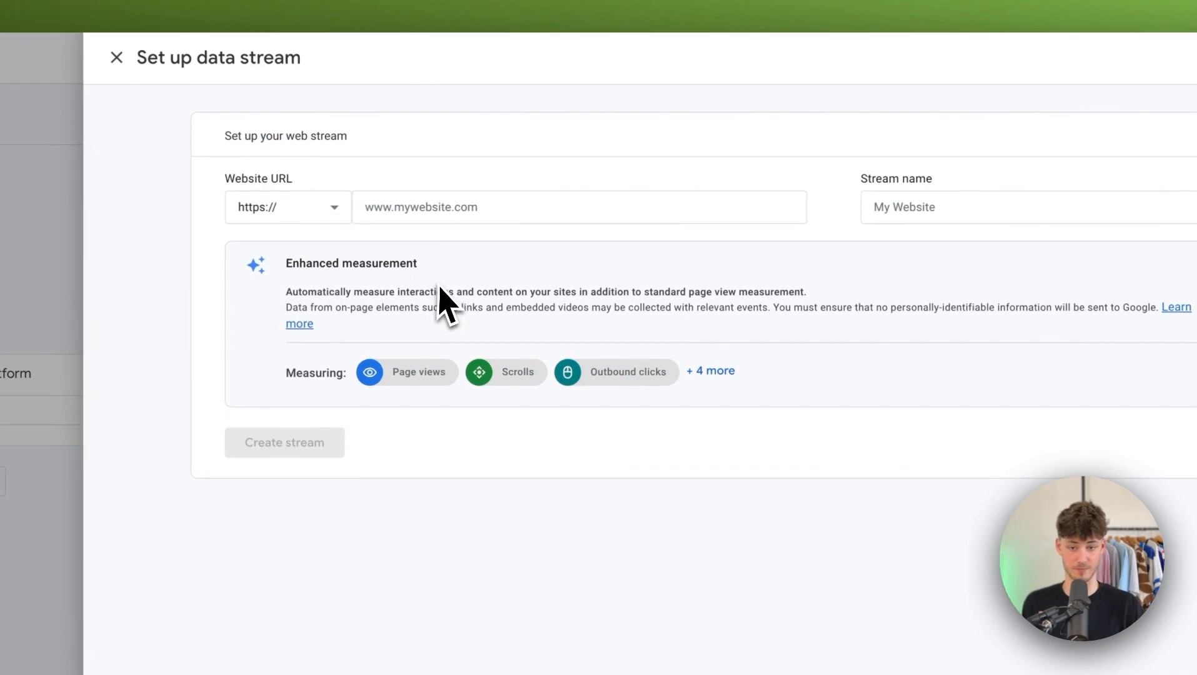
left_click(506, 199)
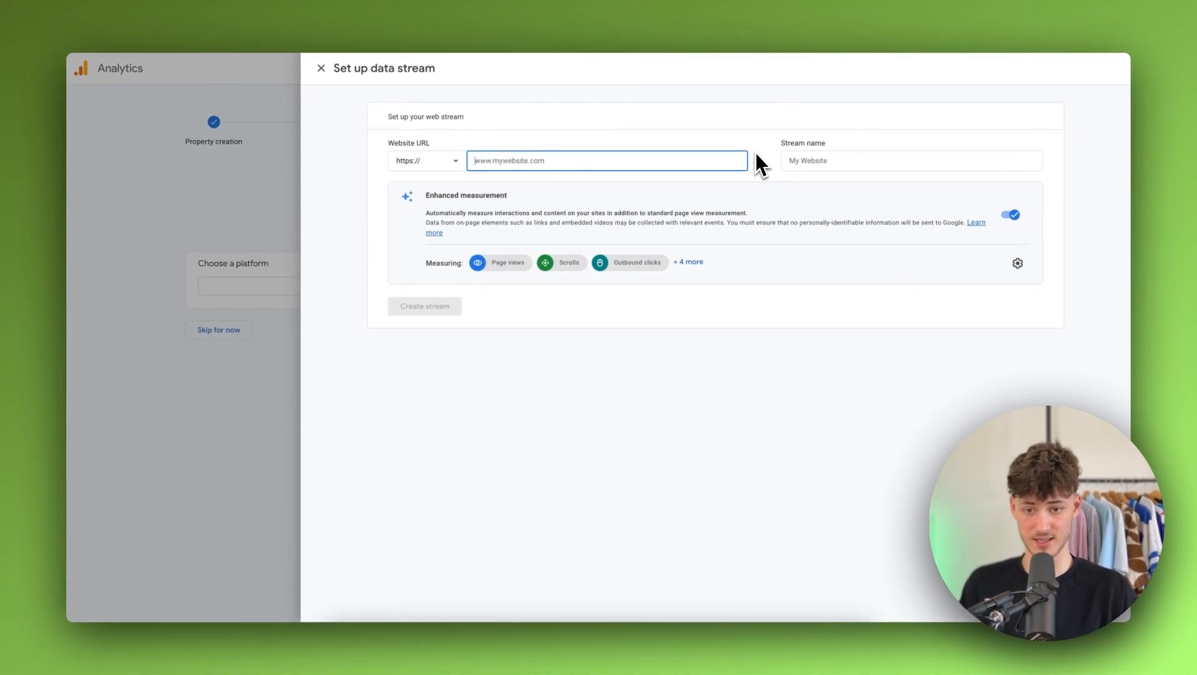
- Switch to Shopify, copy the live online store's URL and return to the data stream setup in Google Analytics
left_click(693, 8)
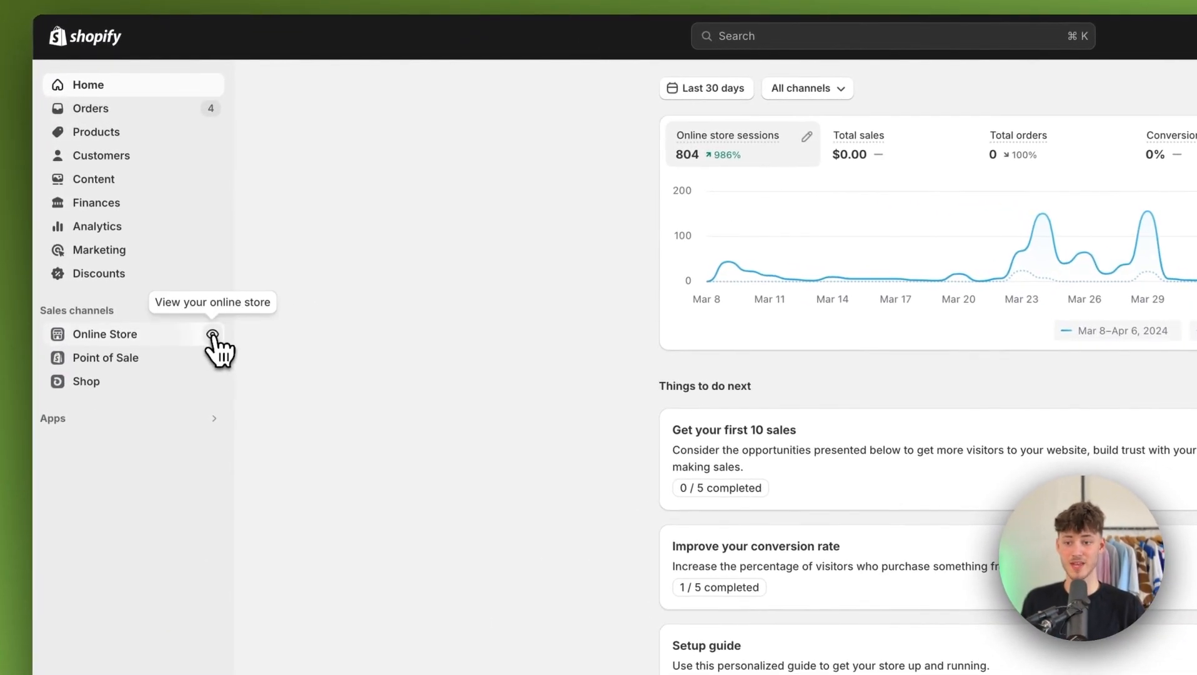
left_click(176, 249)
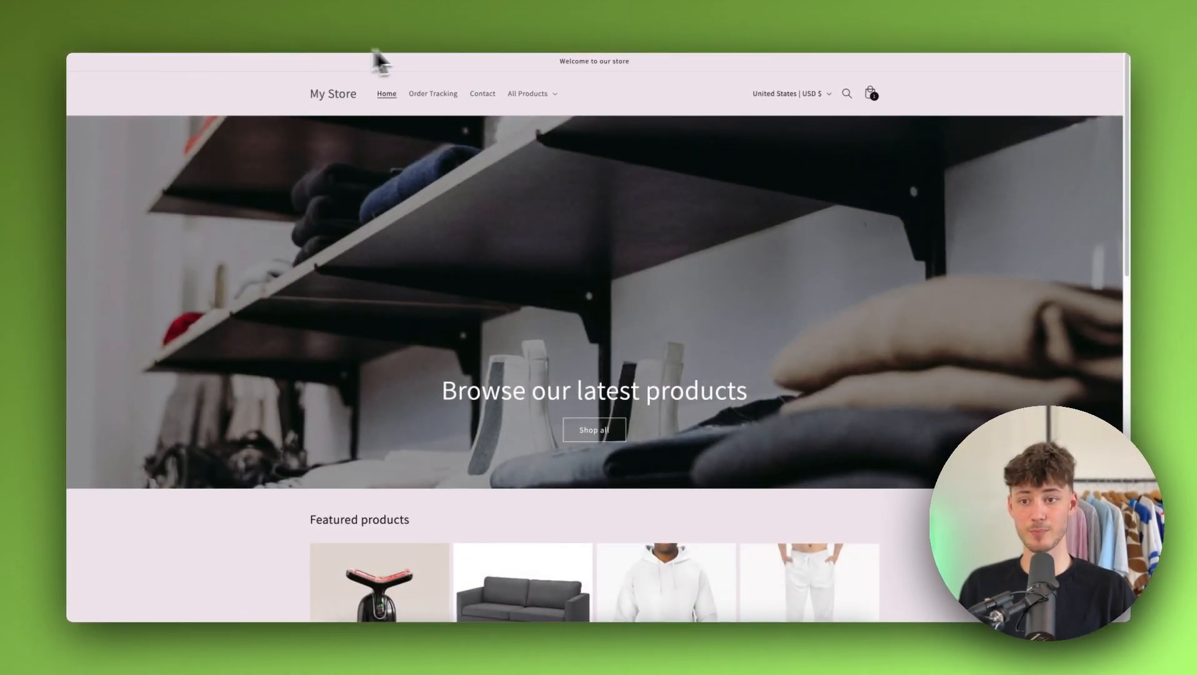
left_click(903, 14)
key("super+c")
key("super+w")
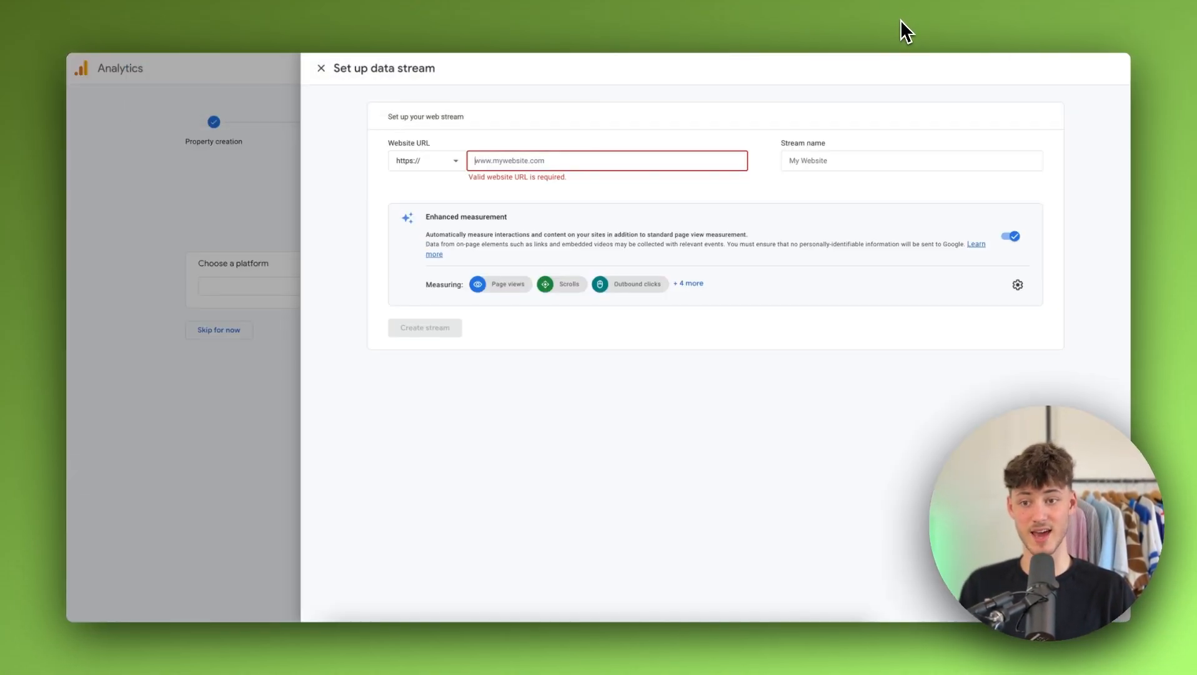
key("super+v")
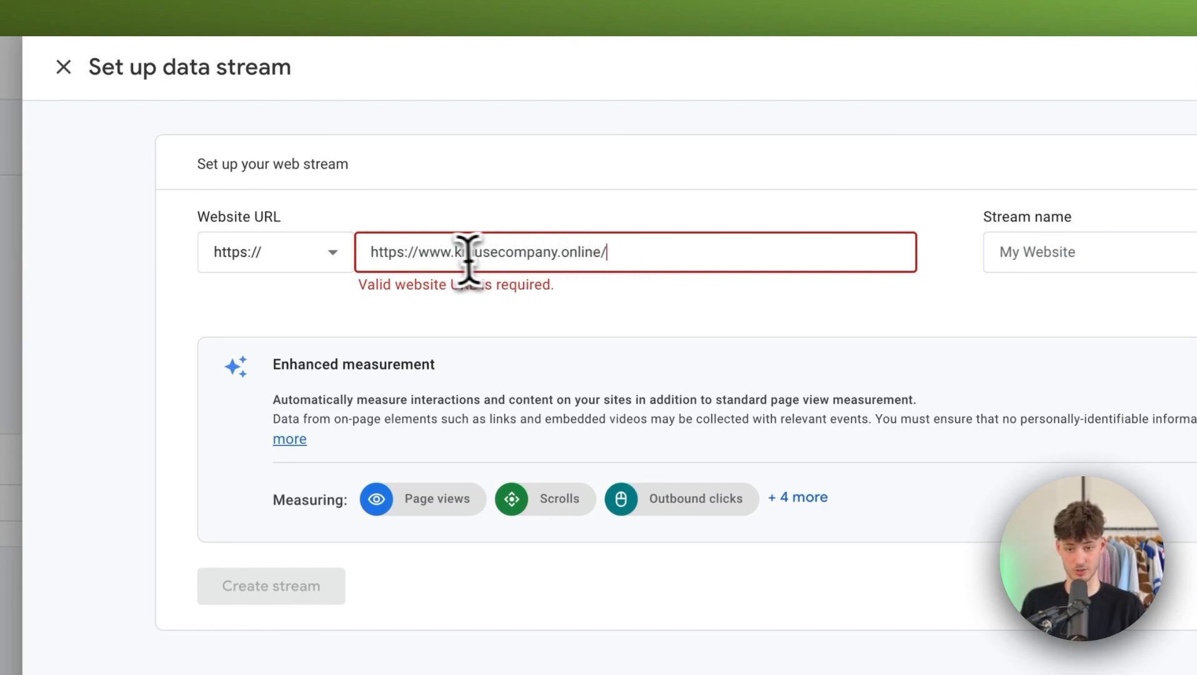
left_click_drag(417, 252, 345, 261)
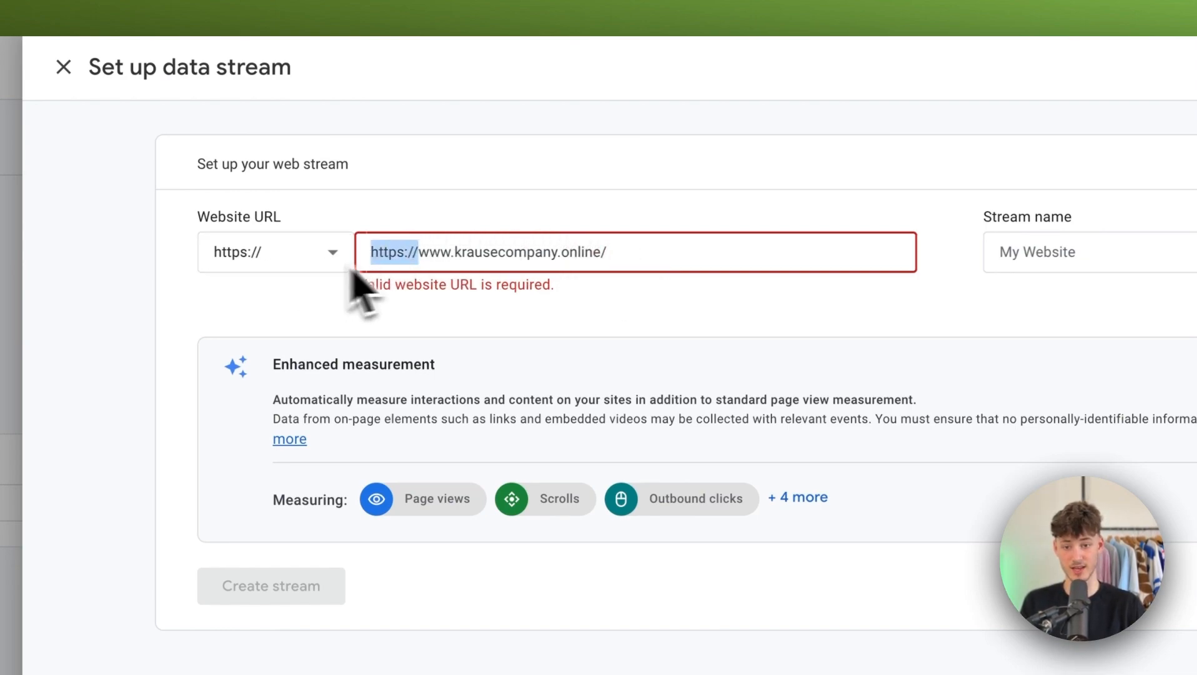
key("BackSpace")
- Name the web stream "My Shop" and create it
left_click_drag(976, 286, 1115, 241)
left_click(1027, 262)
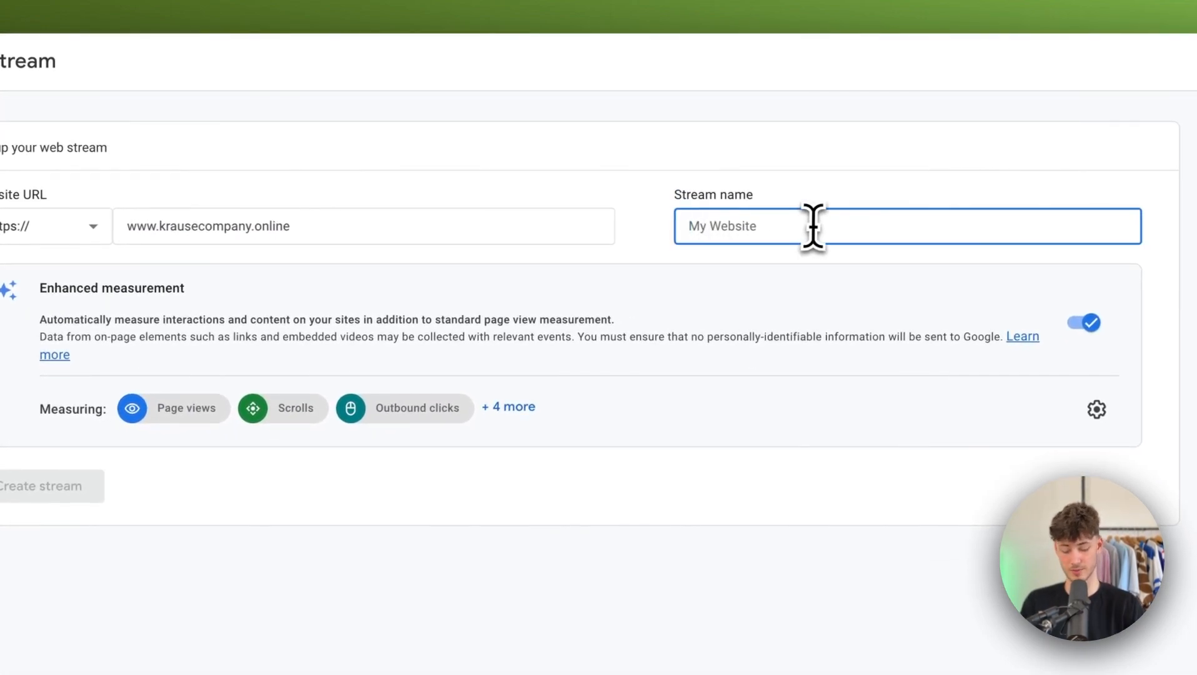
type("My Shop")
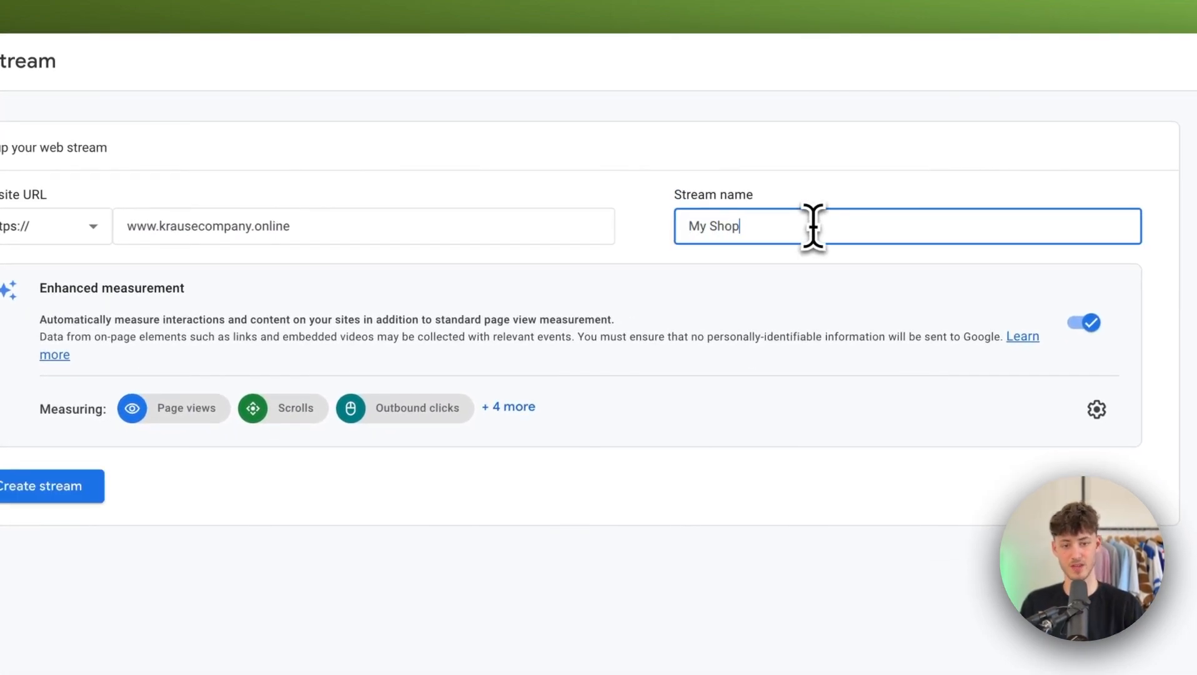
left_click(56, 491)
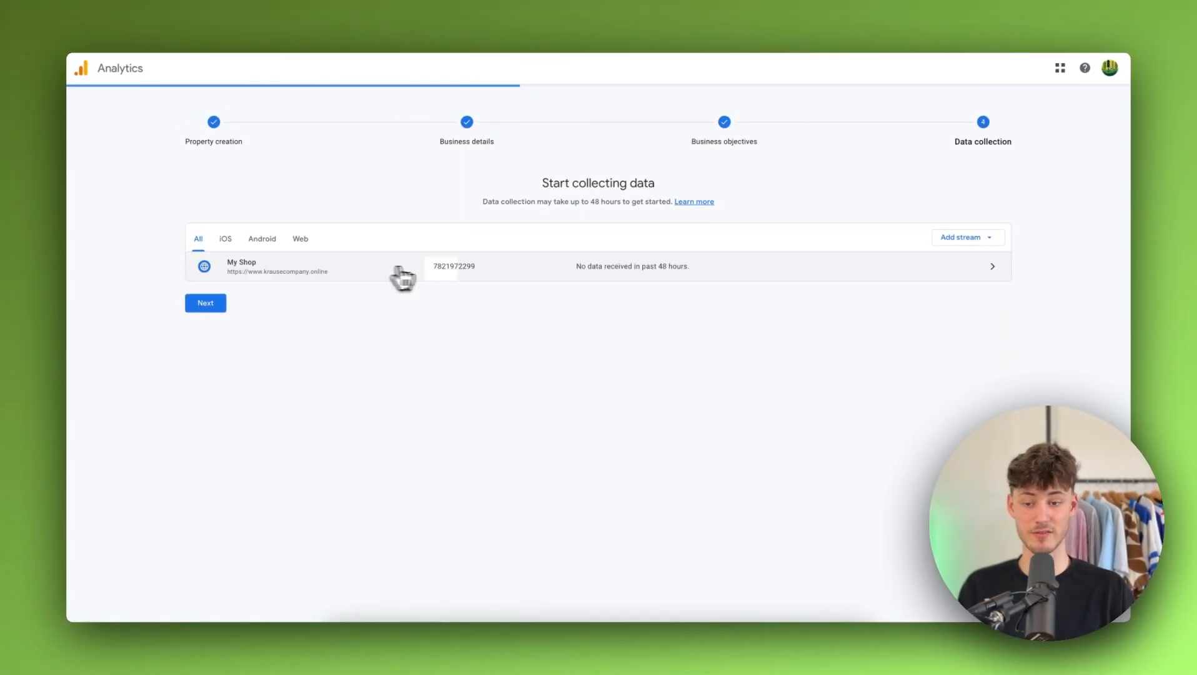
- Open the My Shop stream's tag instructions and examine the Google tag code for manual installation
left_click(396, 275)
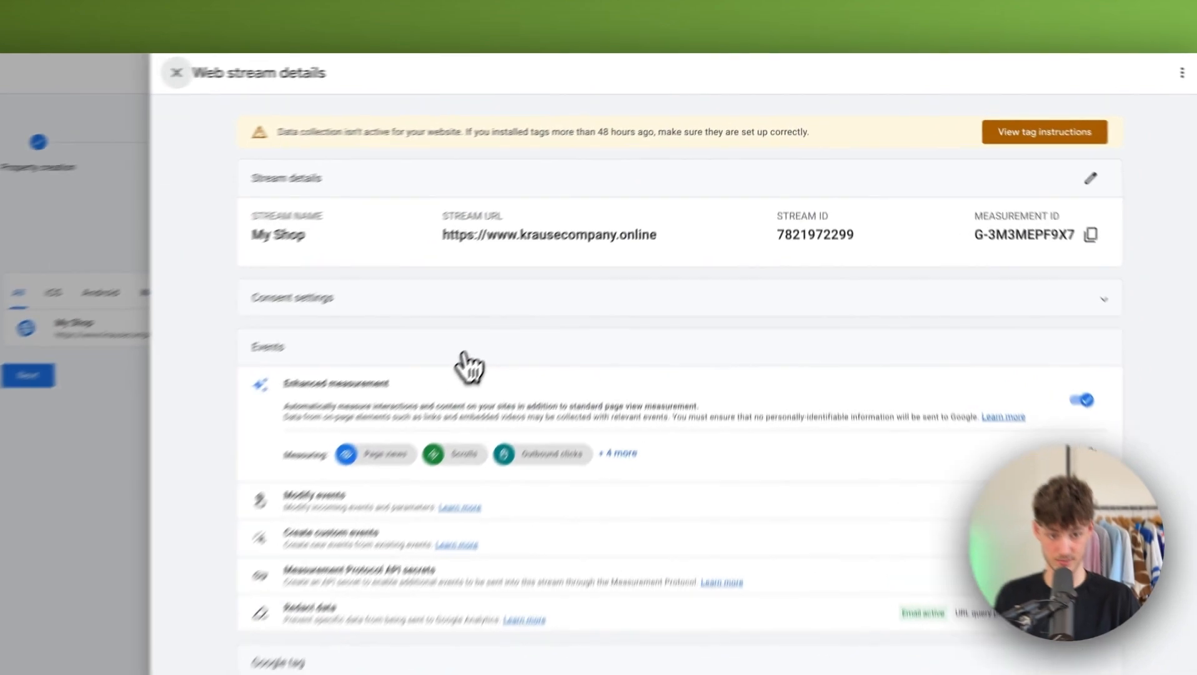
left_click(1075, 142)
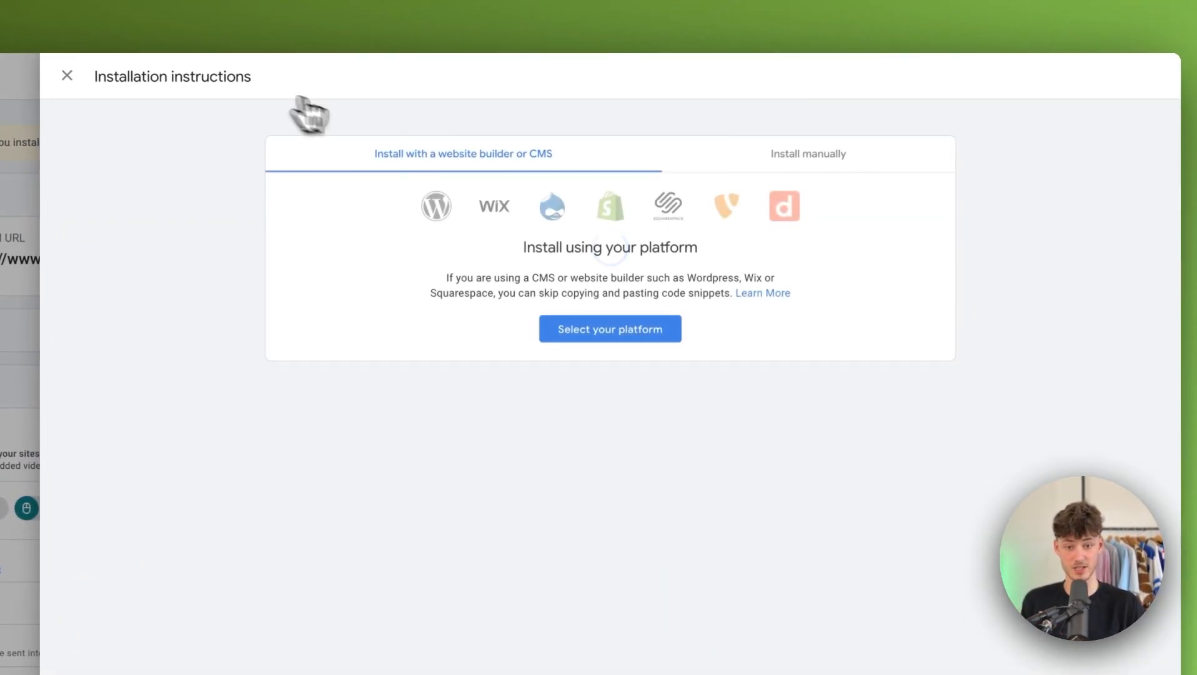
left_click(726, 157)
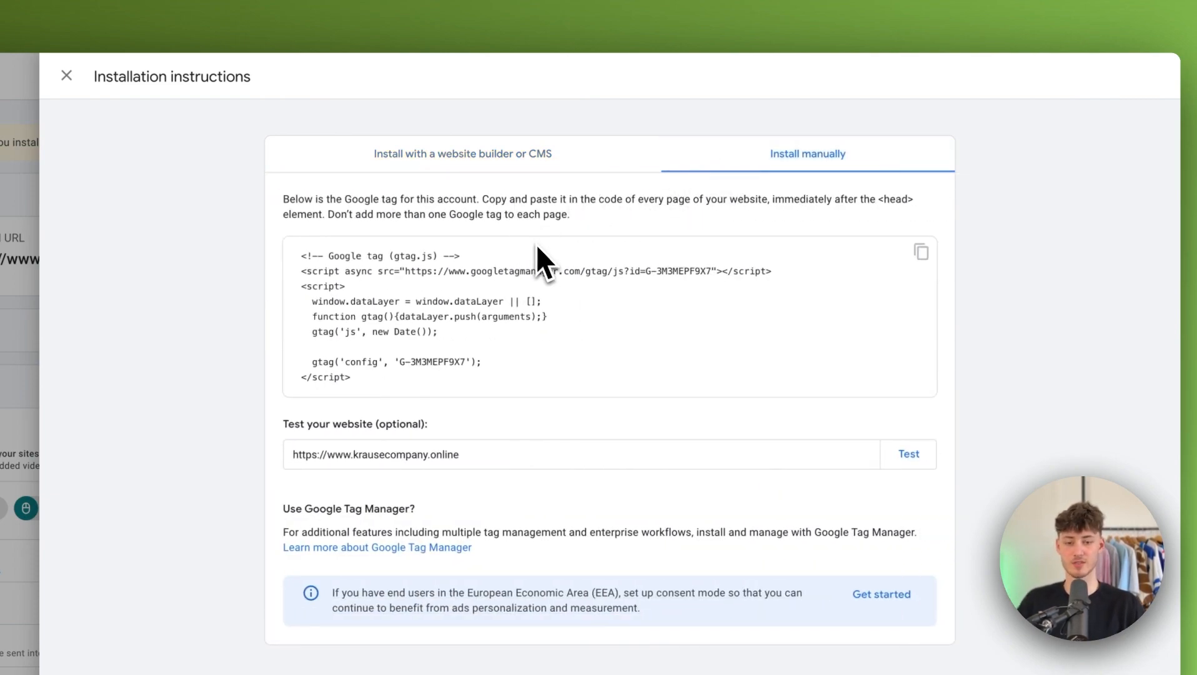
left_click_drag(491, 372, 291, 260)
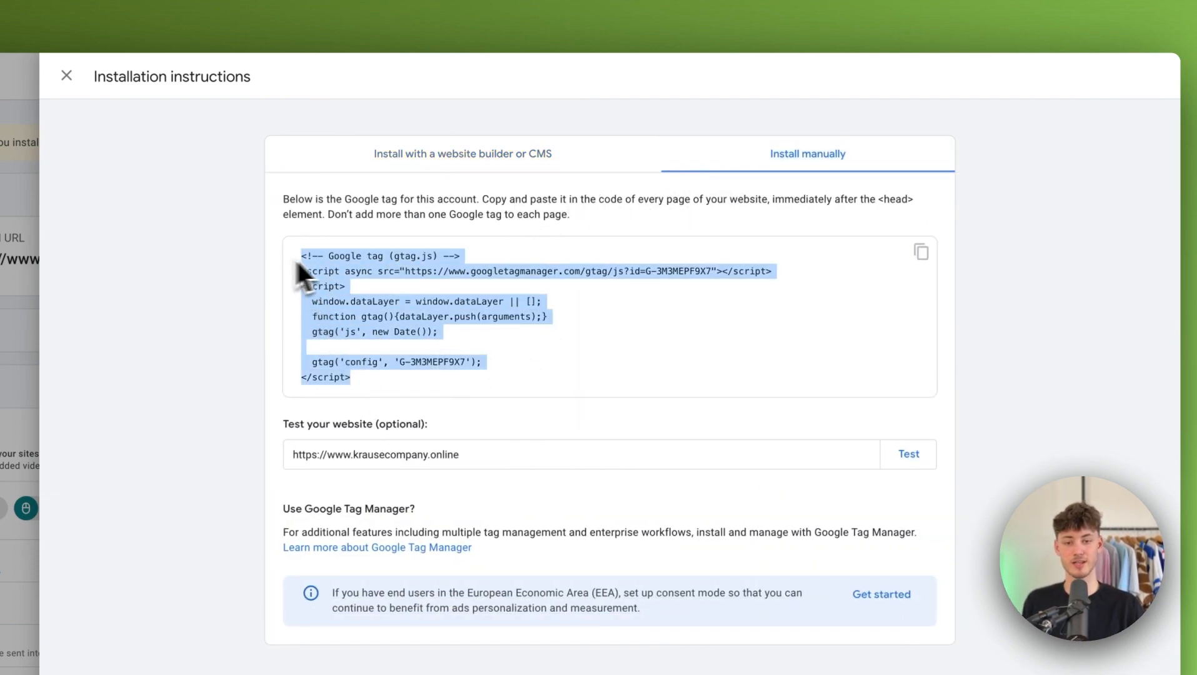
left_click(326, 259)
- Return to the website builder or CMS installation option and look through its platform selection
left_click(497, 155)
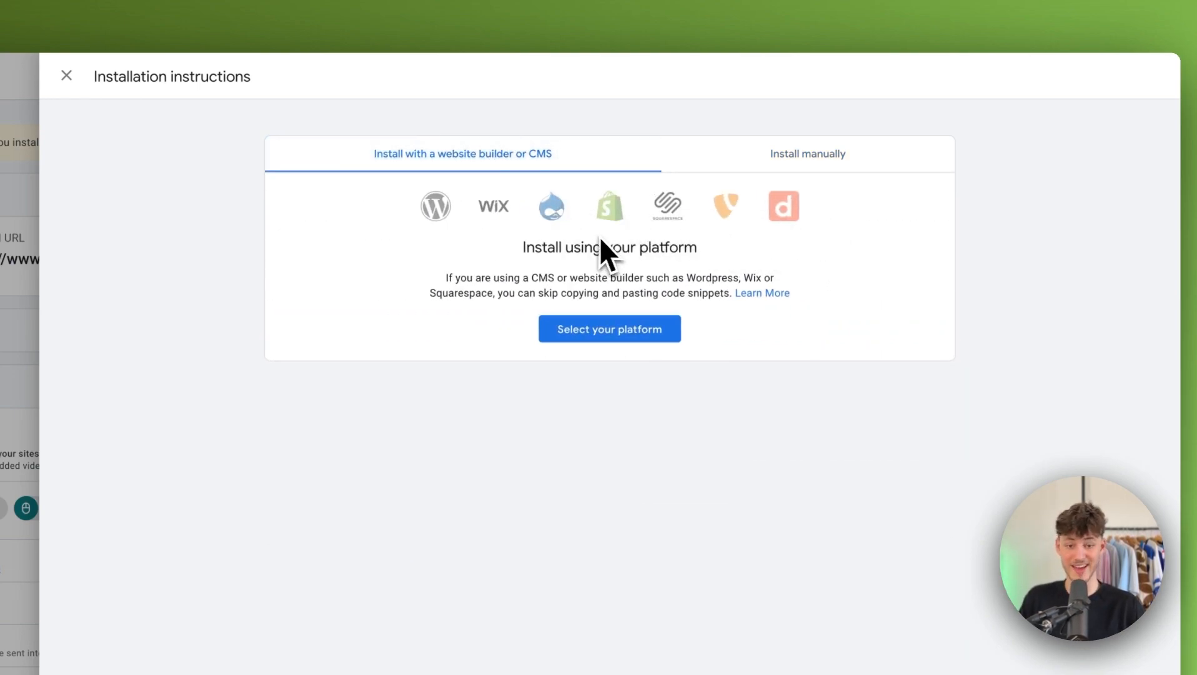
left_click_drag(546, 253, 716, 267)
left_click(572, 272)
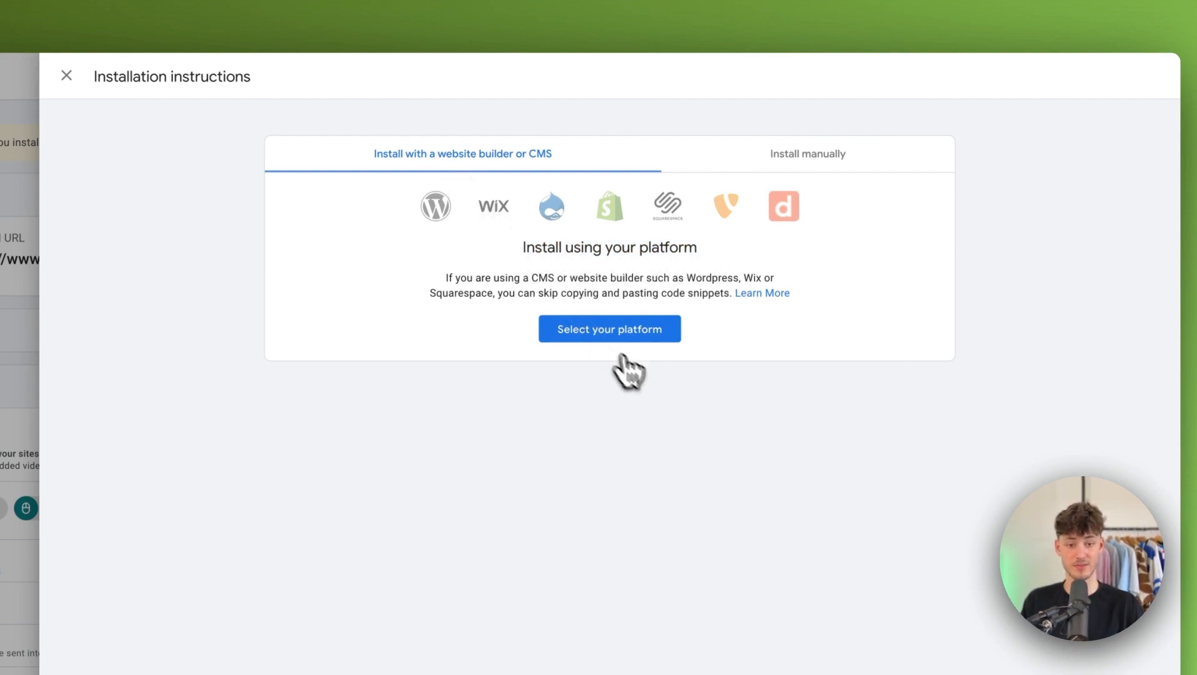
left_click(621, 335)
left_click(749, 469)
scroll(721, 487, "down", 2)
scroll(709, 448, "down", 8)
scroll(687, 456, "up", 9)
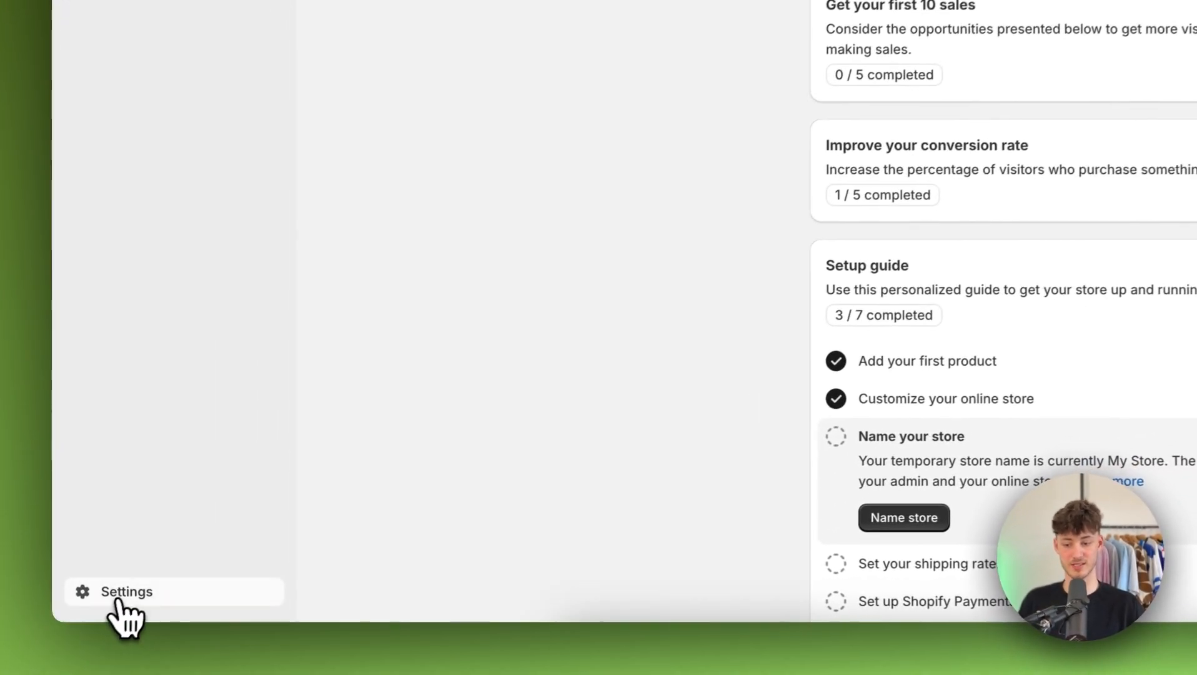
- Open the store's Apps and sales channels settings in Shopify and go to the Shopify App Store
left_click(122, 594)
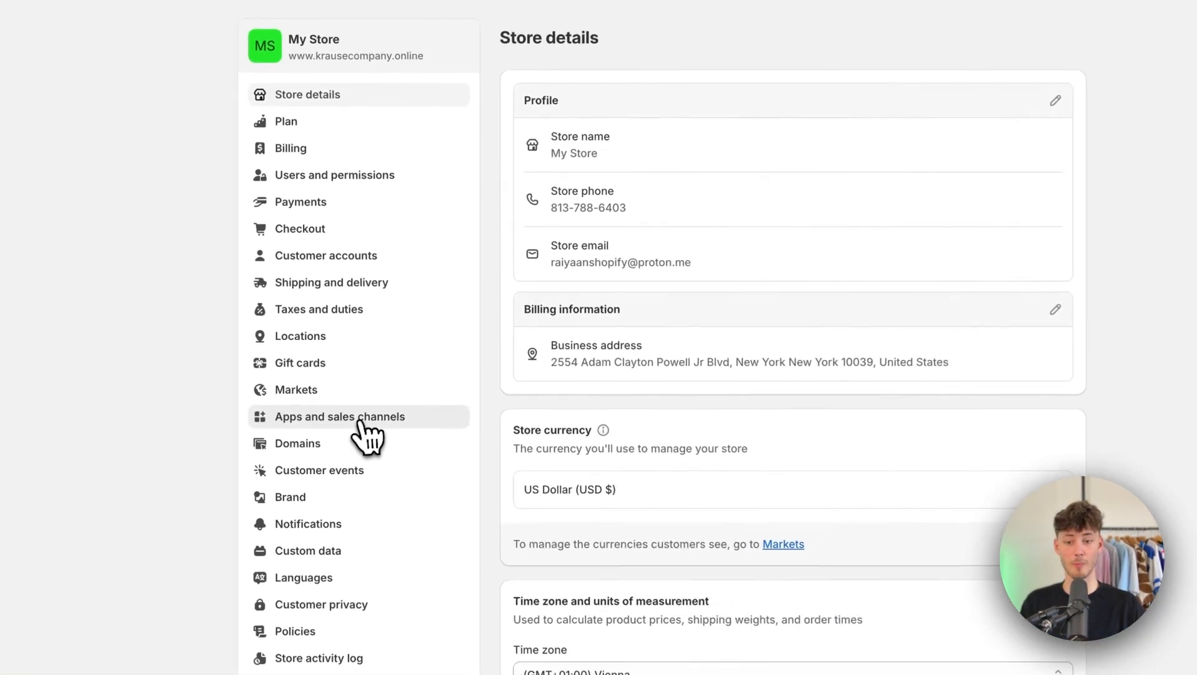
left_click(360, 425)
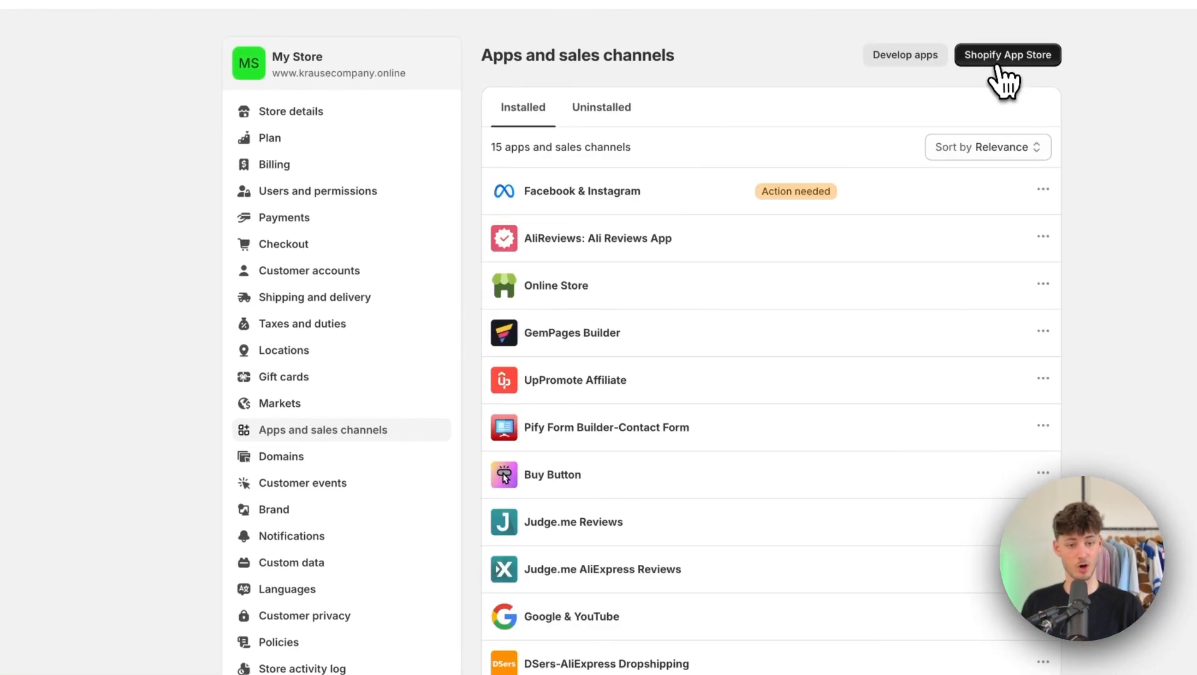
left_click(1004, 57)
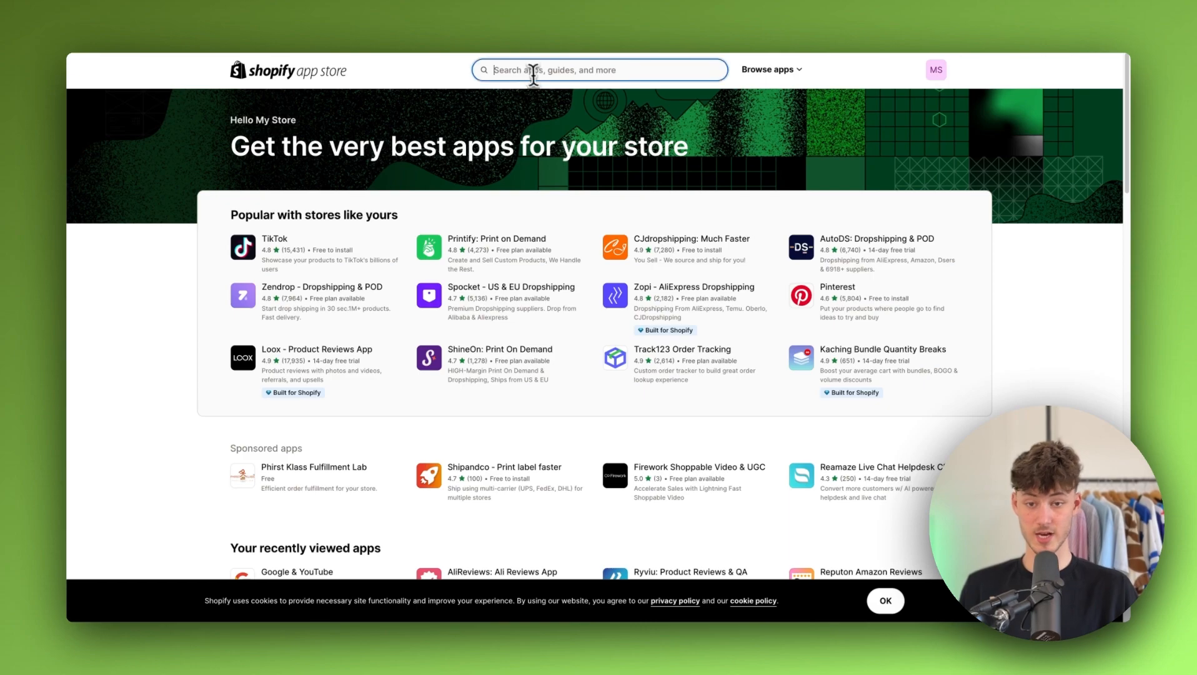
- Search the Shopify App Store for "Google and Youtube"
left_click(533, 71)
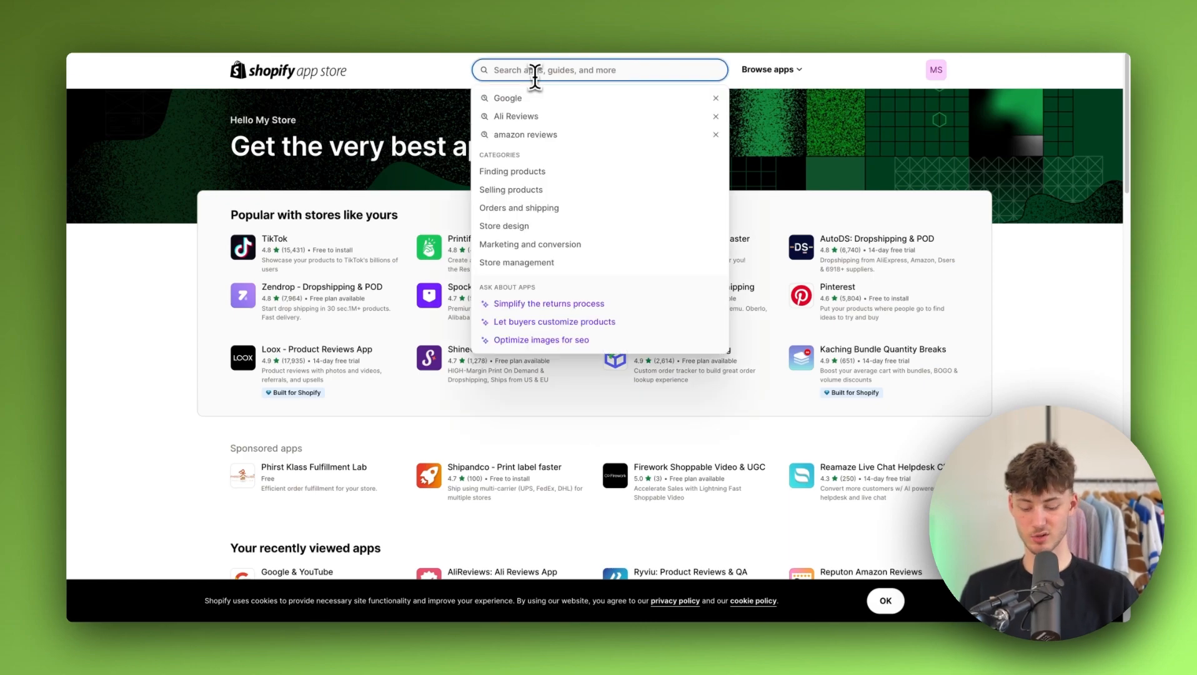
type("Google")
type(" and Youtube")
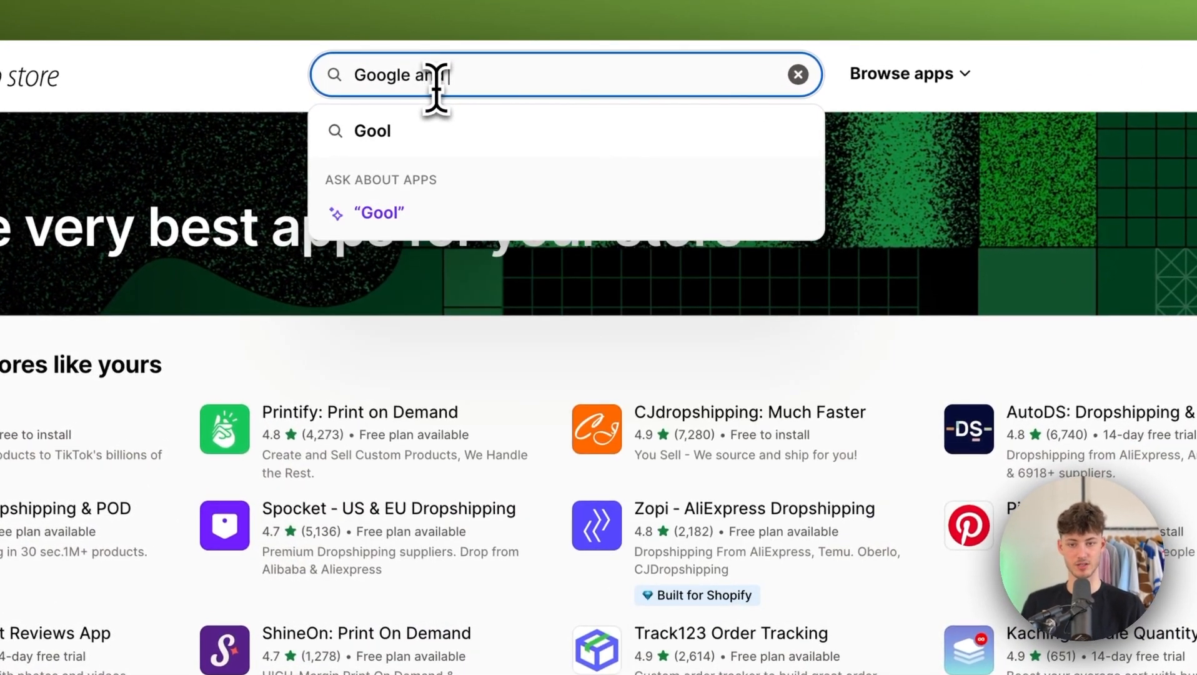
key("Return")
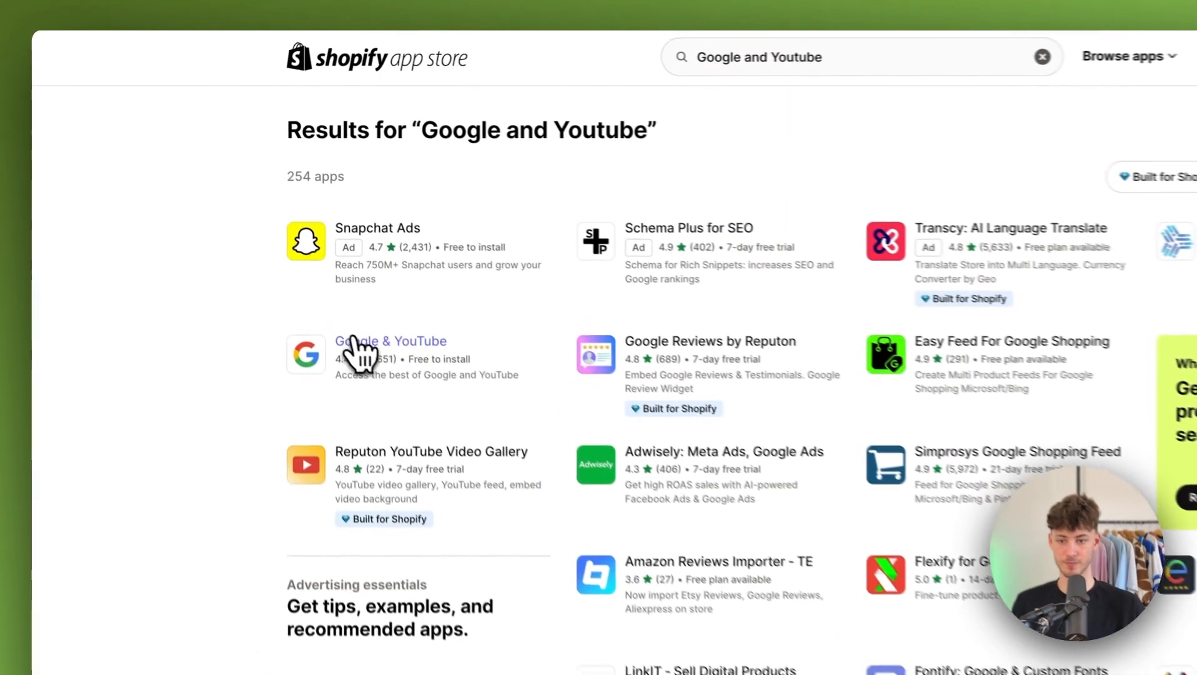
- Open the Google & YouTube app's listing and install the app in the store with the requested data access
left_click(291, 257)
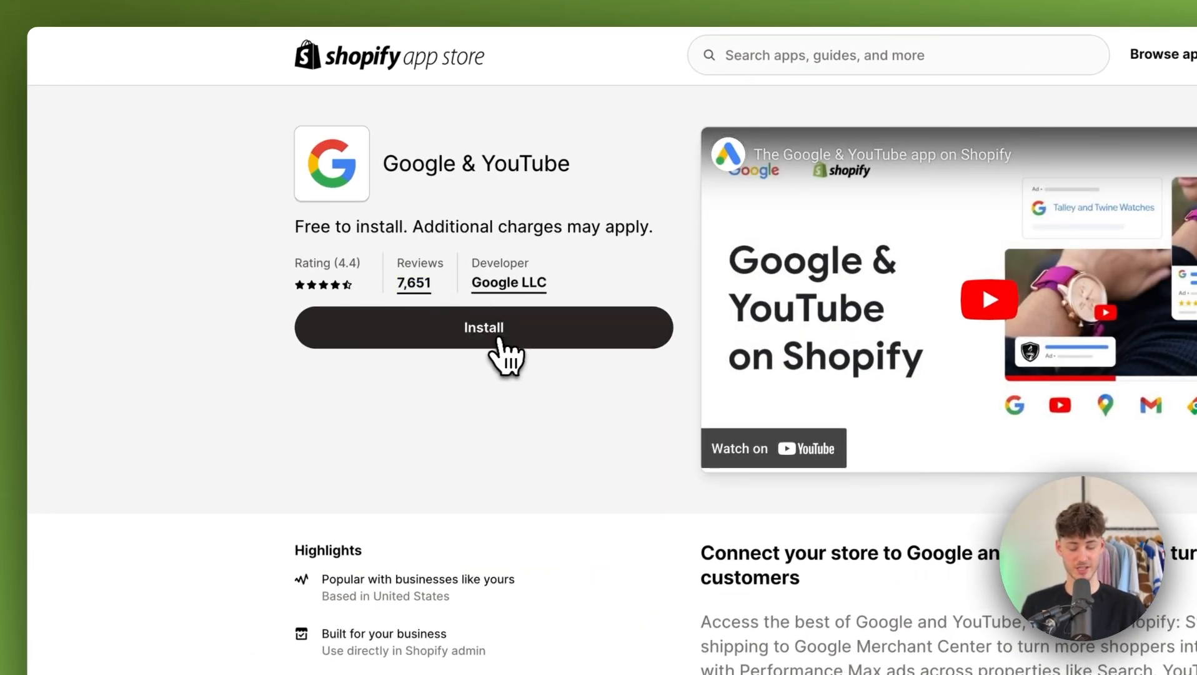
left_click(500, 340)
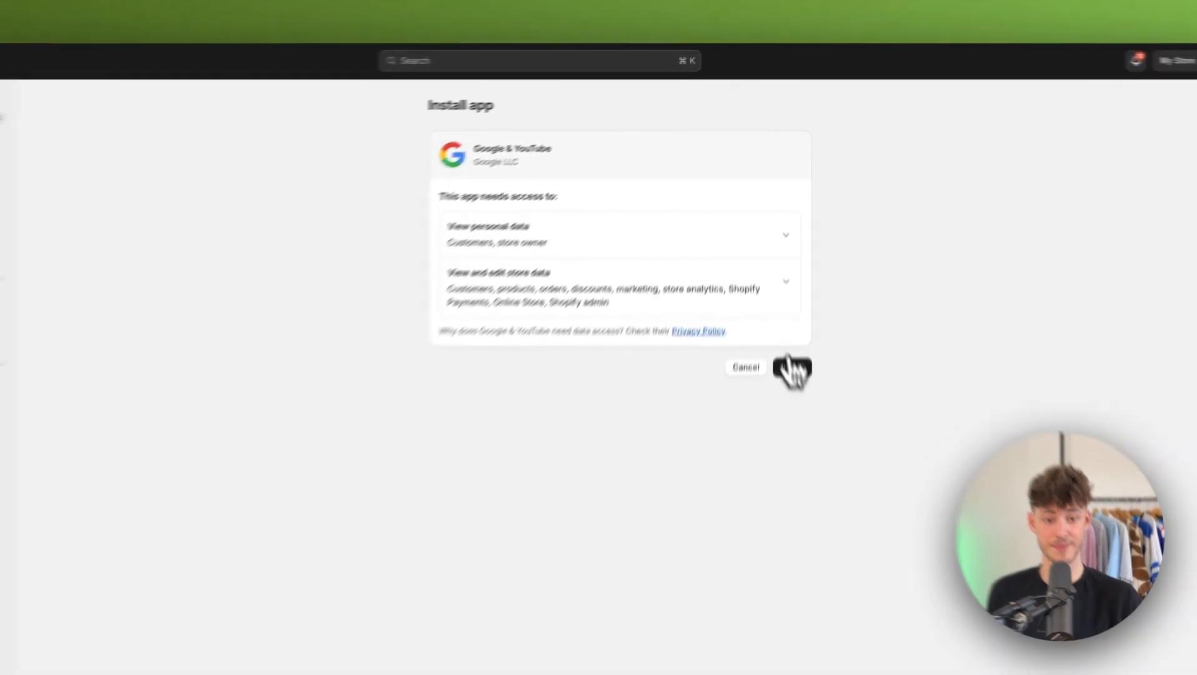
left_click(790, 302)
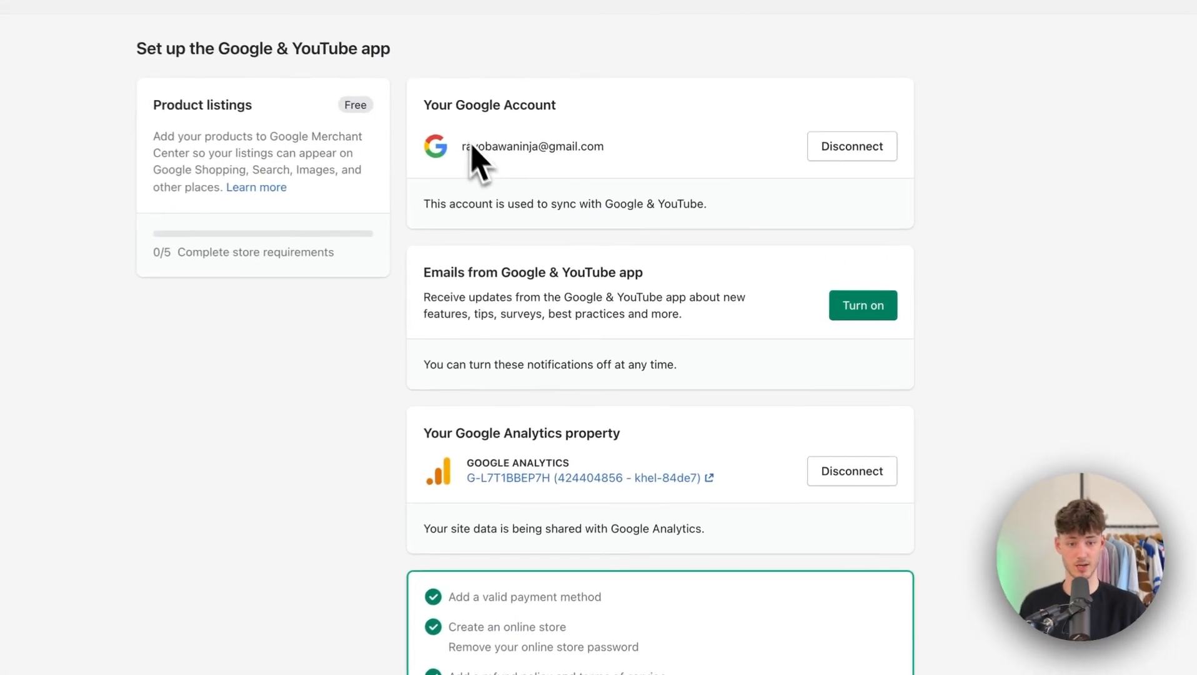
- Disconnect the Google account currently linked to the Google & YouTube app
triple_click(428, 107)
left_click(774, 130)
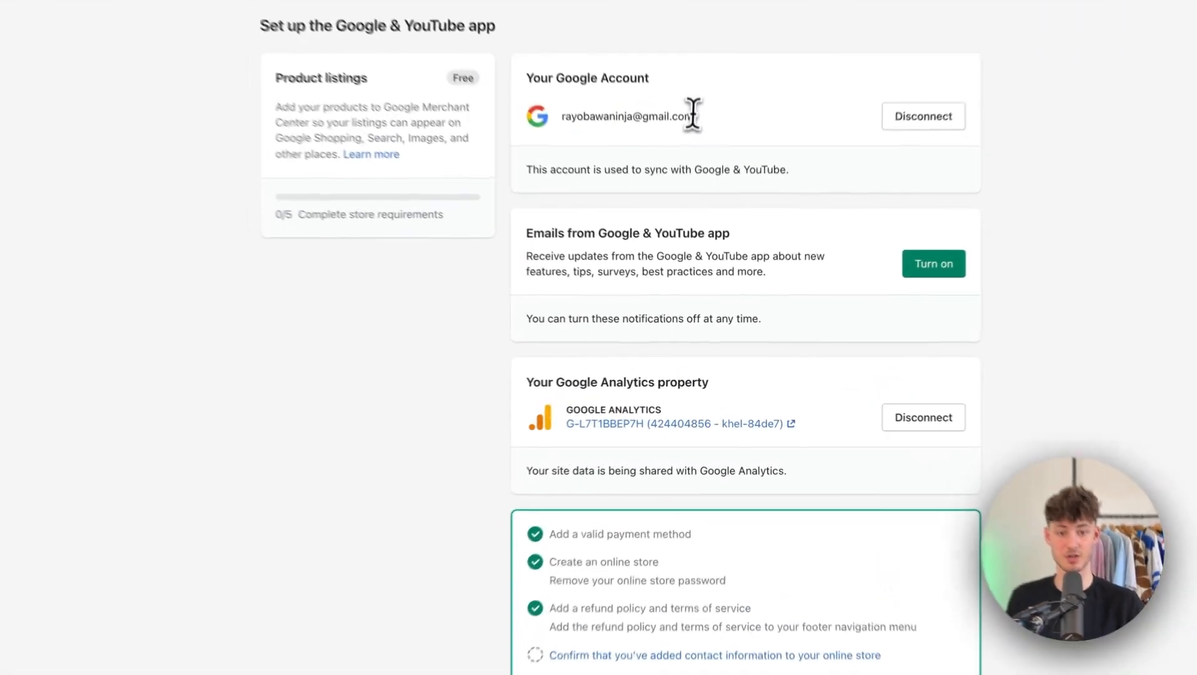
left_click(861, 218)
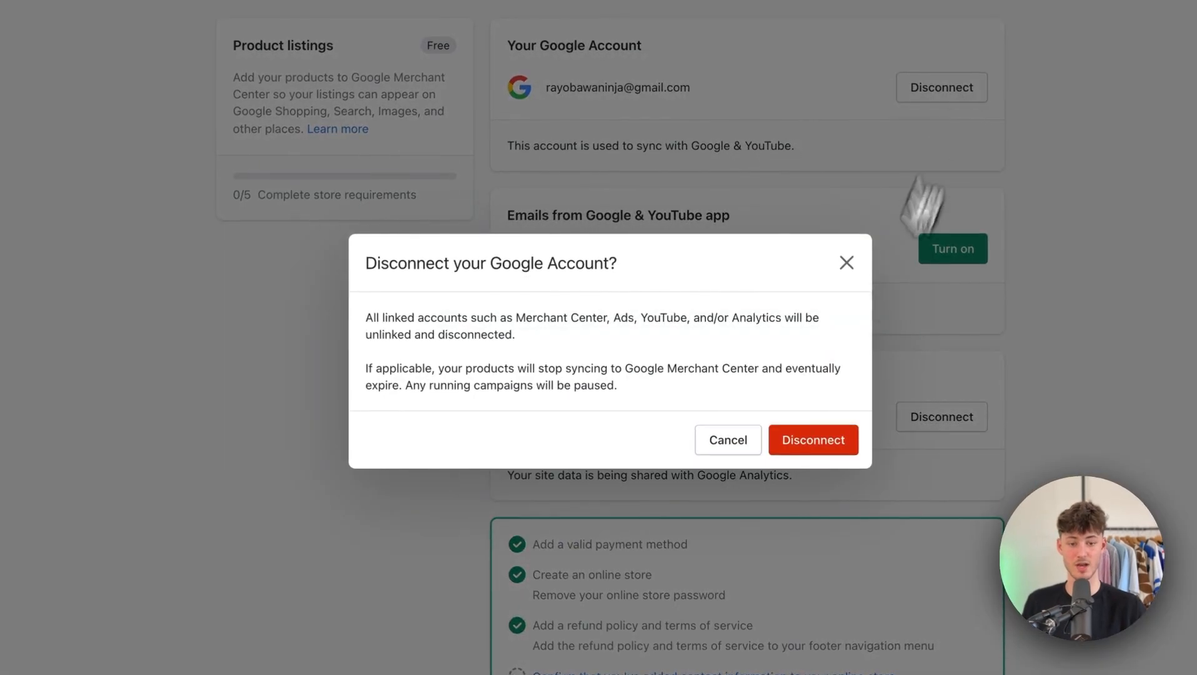
left_click(826, 441)
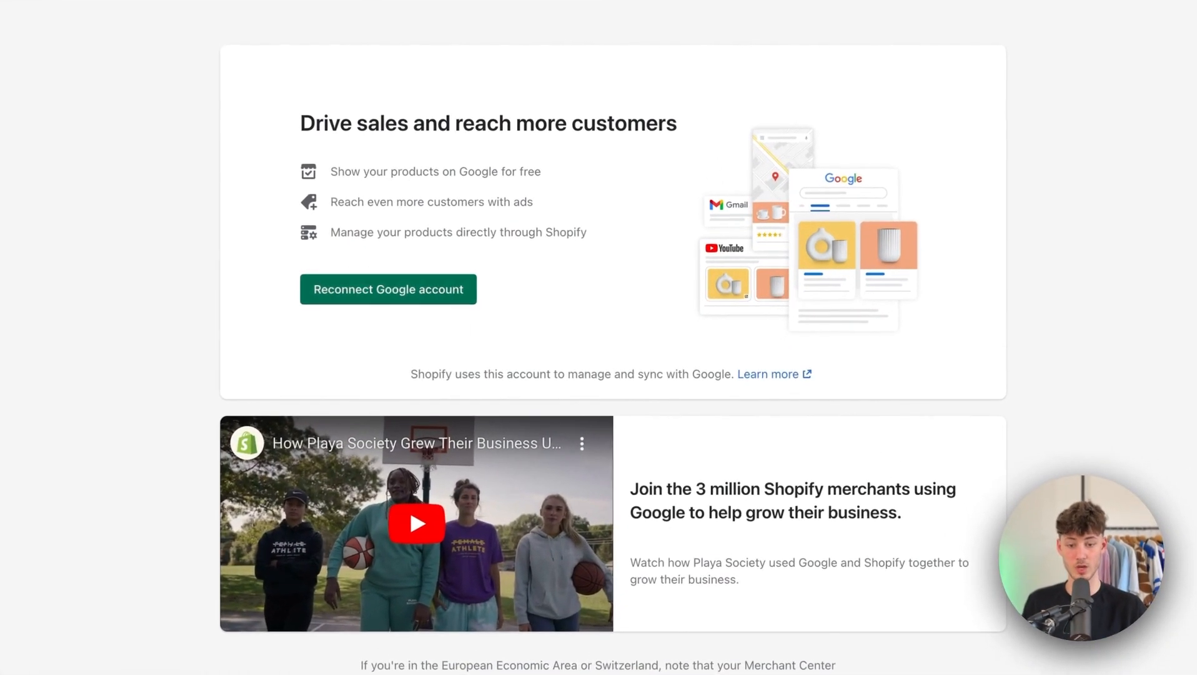
- Reconnect a Google account by signing in with the one that owns the Analytics property and allowing all access requested by Google Channel by Shopify
left_click(523, 324)
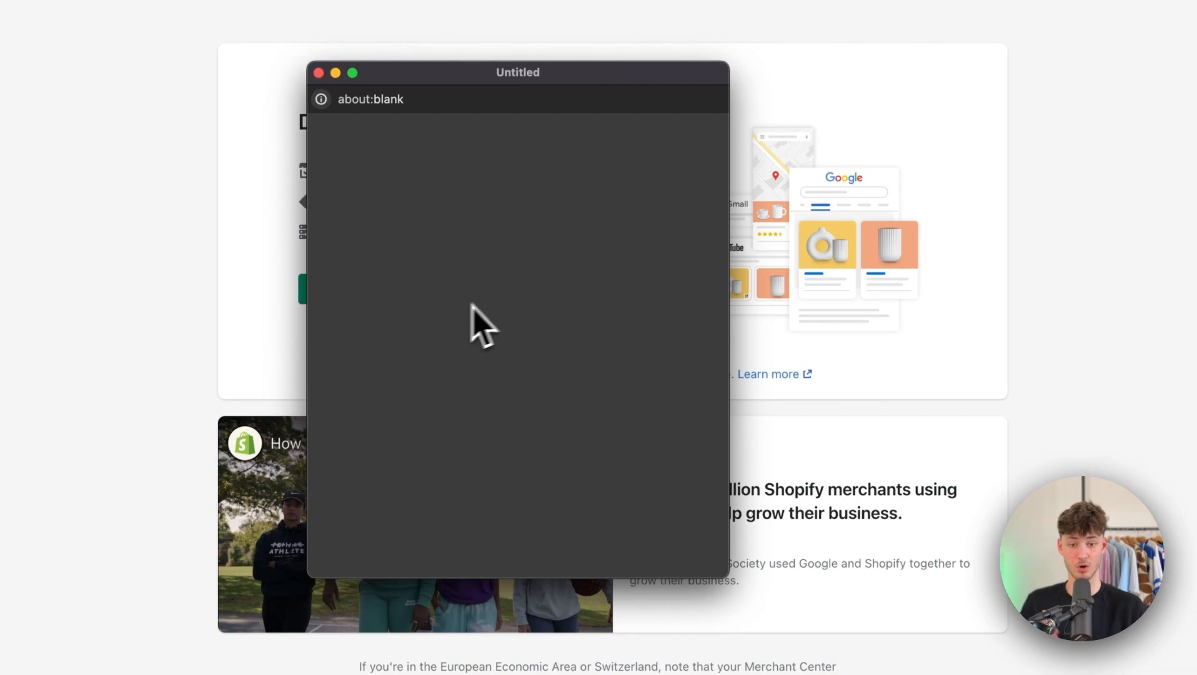
scroll(500, 375, "down", 3)
left_click(490, 407)
scroll(665, 532, "down", 3)
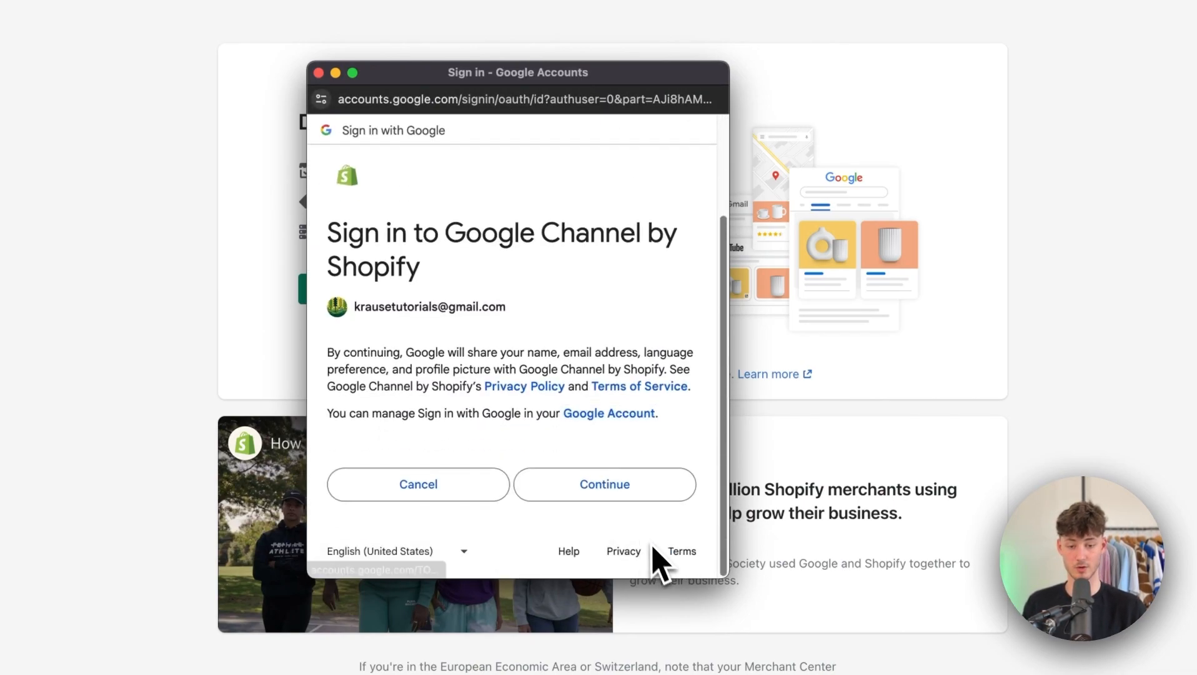
left_click(643, 496)
scroll(625, 500, "down", 5)
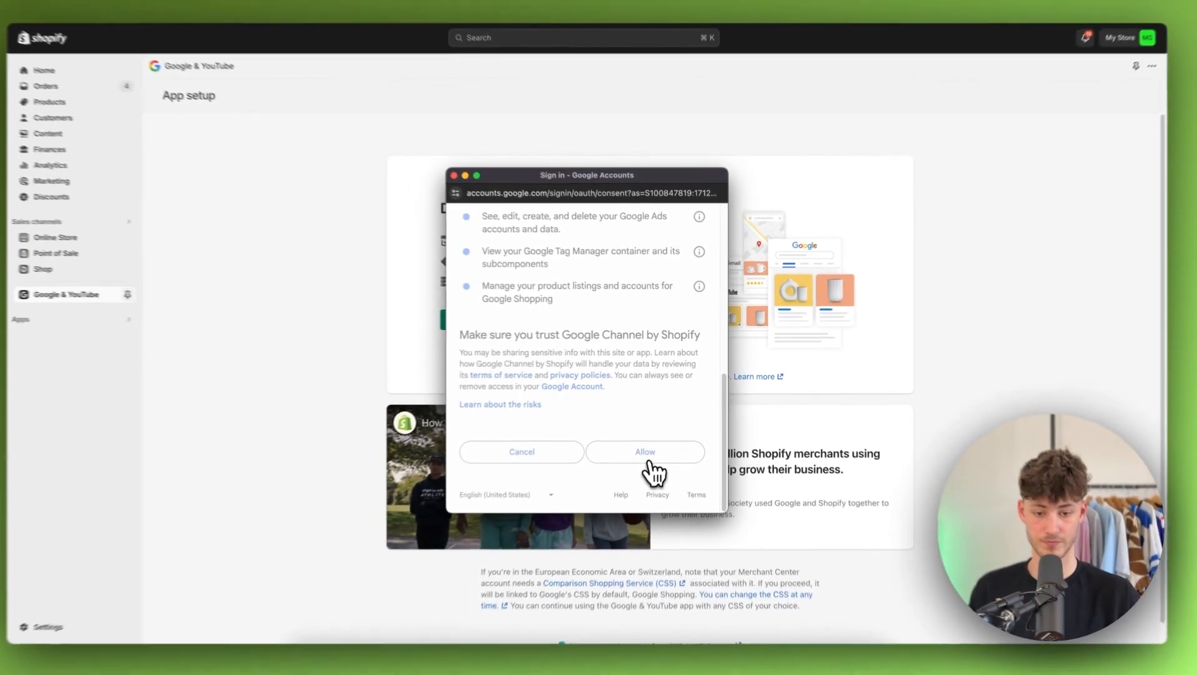
left_click(647, 455)
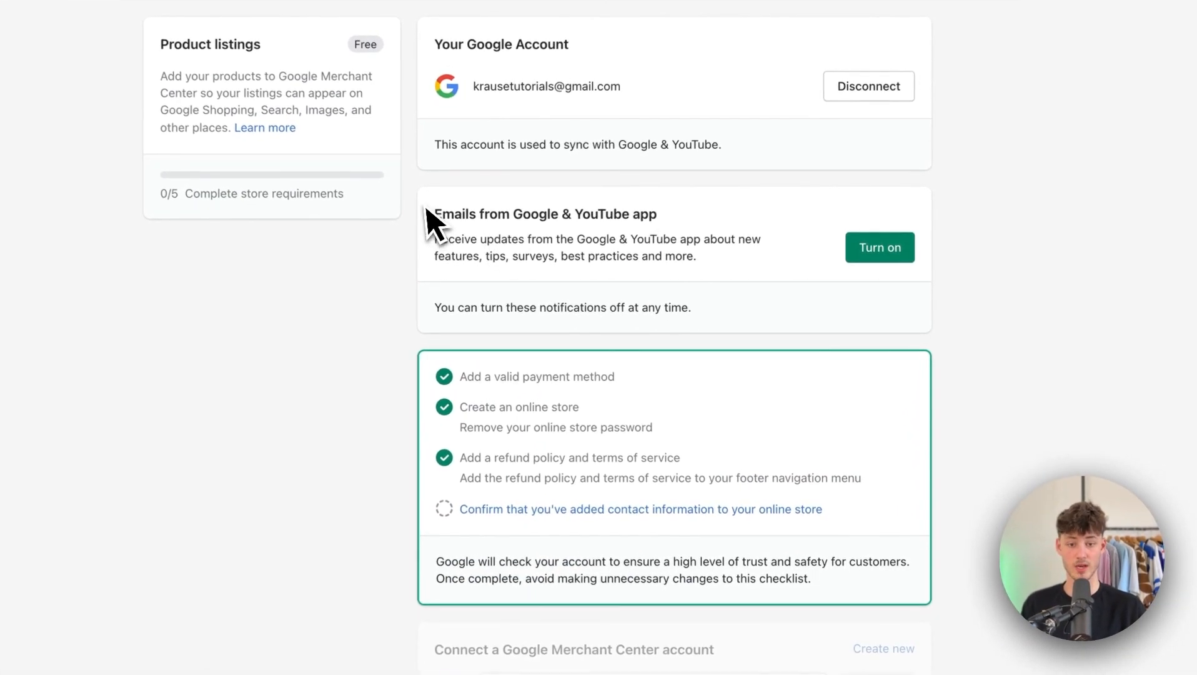
- Start the setup for Google Analytics 4 only and choose the My Shopify Store property as the one to connect
left_click_drag(591, 299, 788, 299)
left_click(748, 211)
scroll(762, 259, "down", 5)
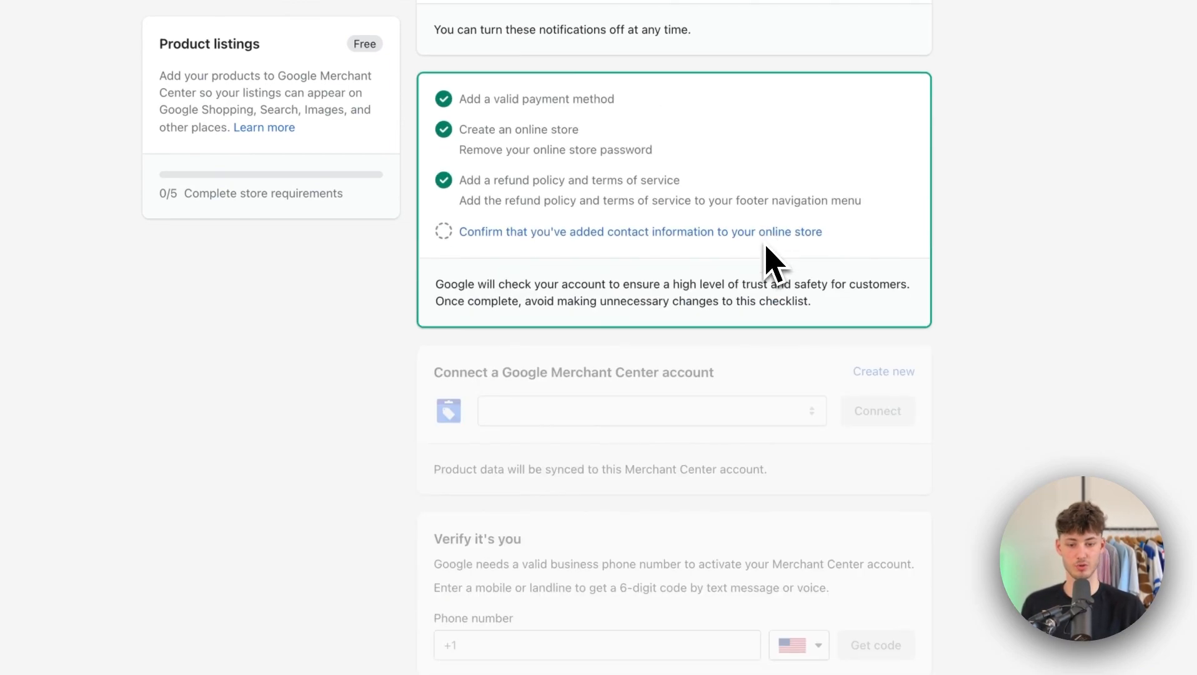
scroll(794, 284, "up", 10)
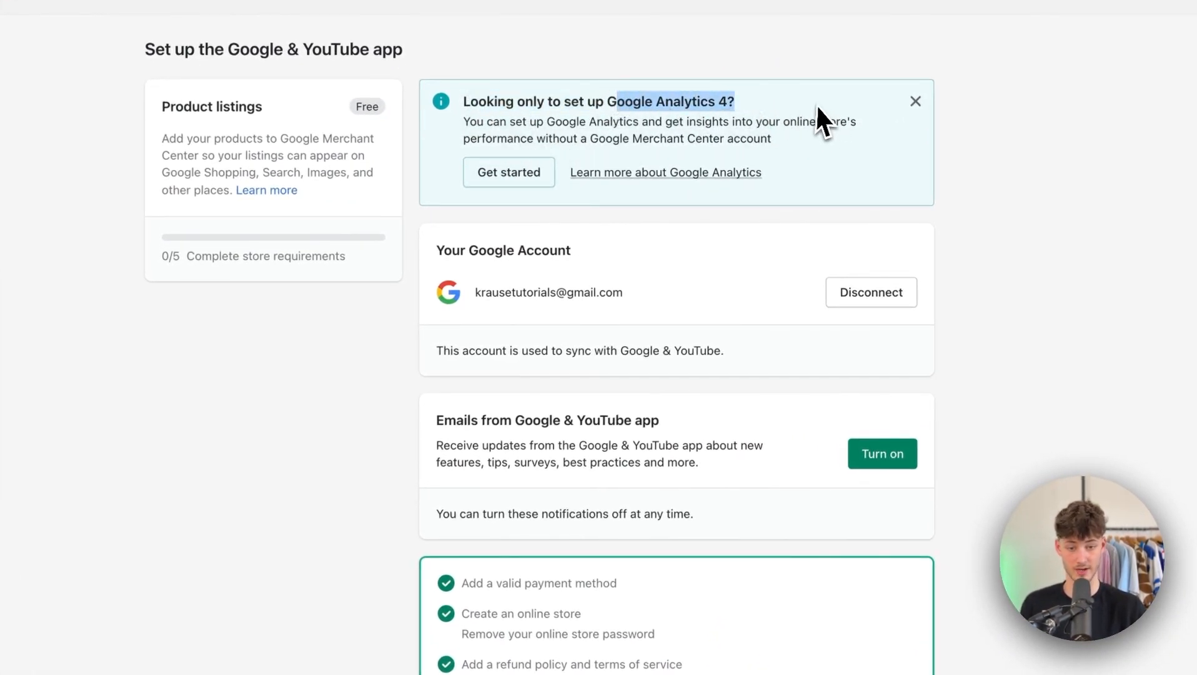
left_click(509, 173)
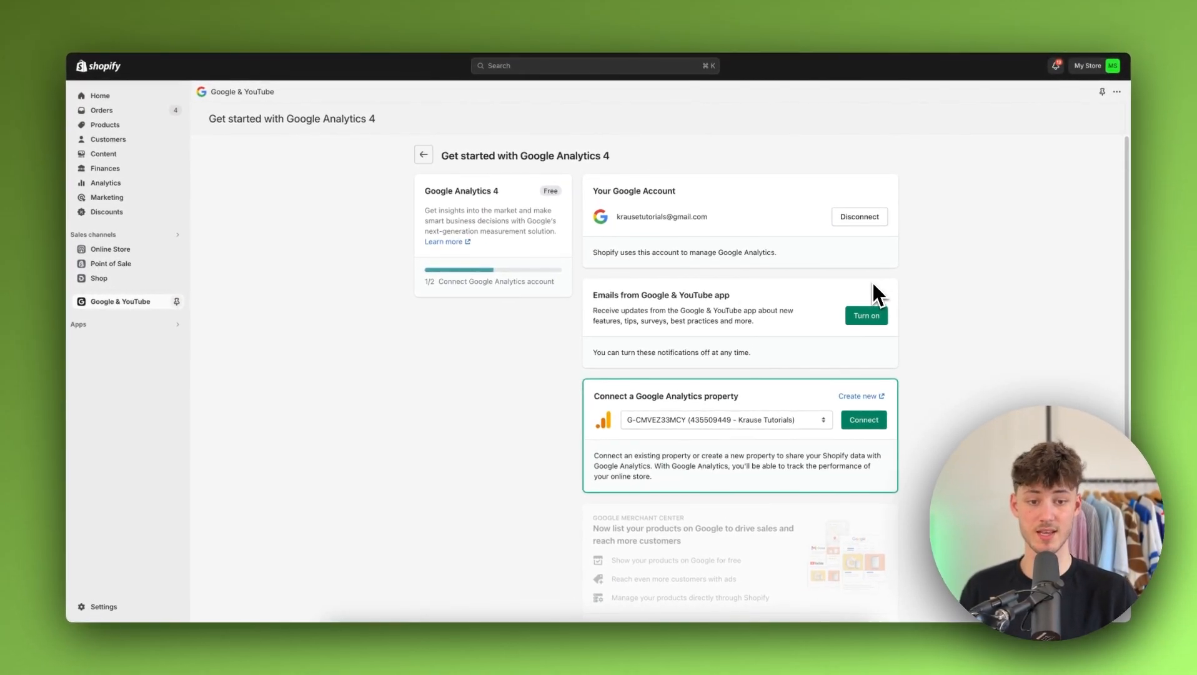
scroll(604, 382, "down", 1)
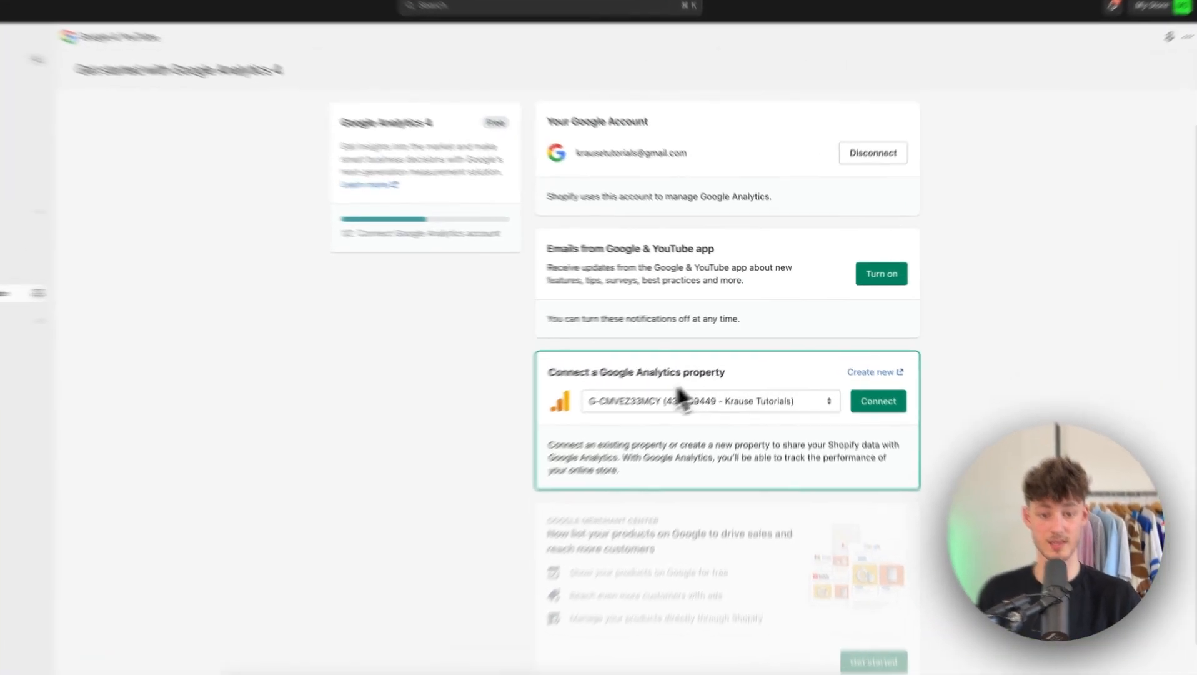
left_click(675, 389)
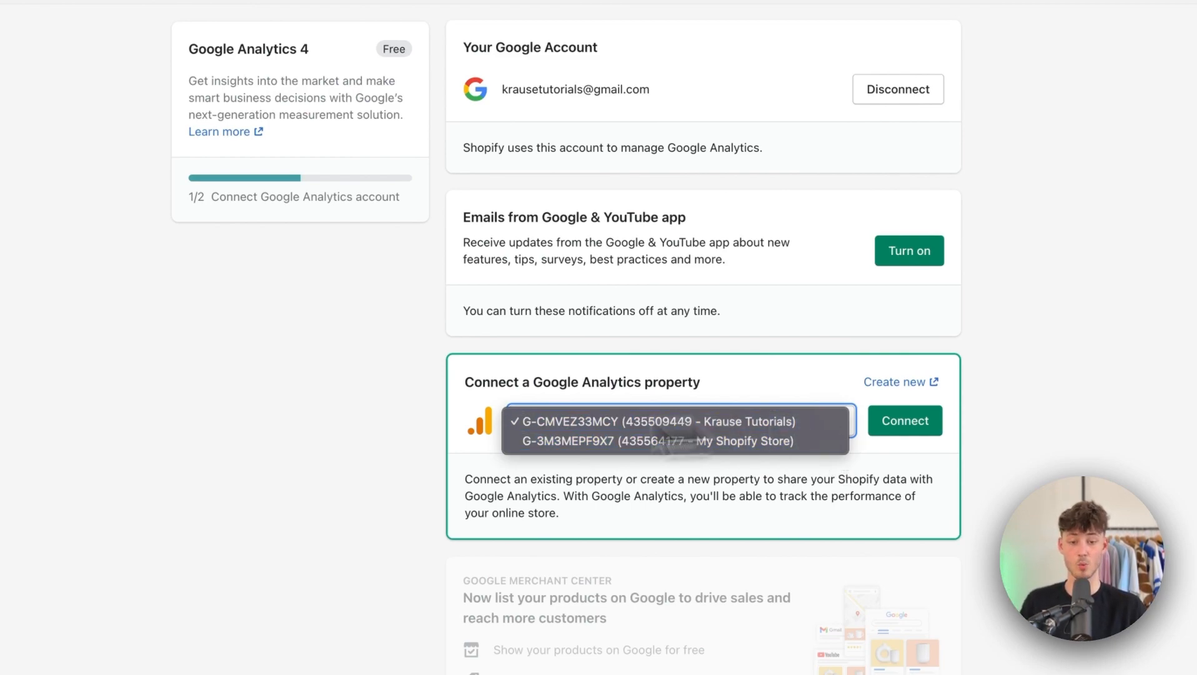
left_click(610, 444)
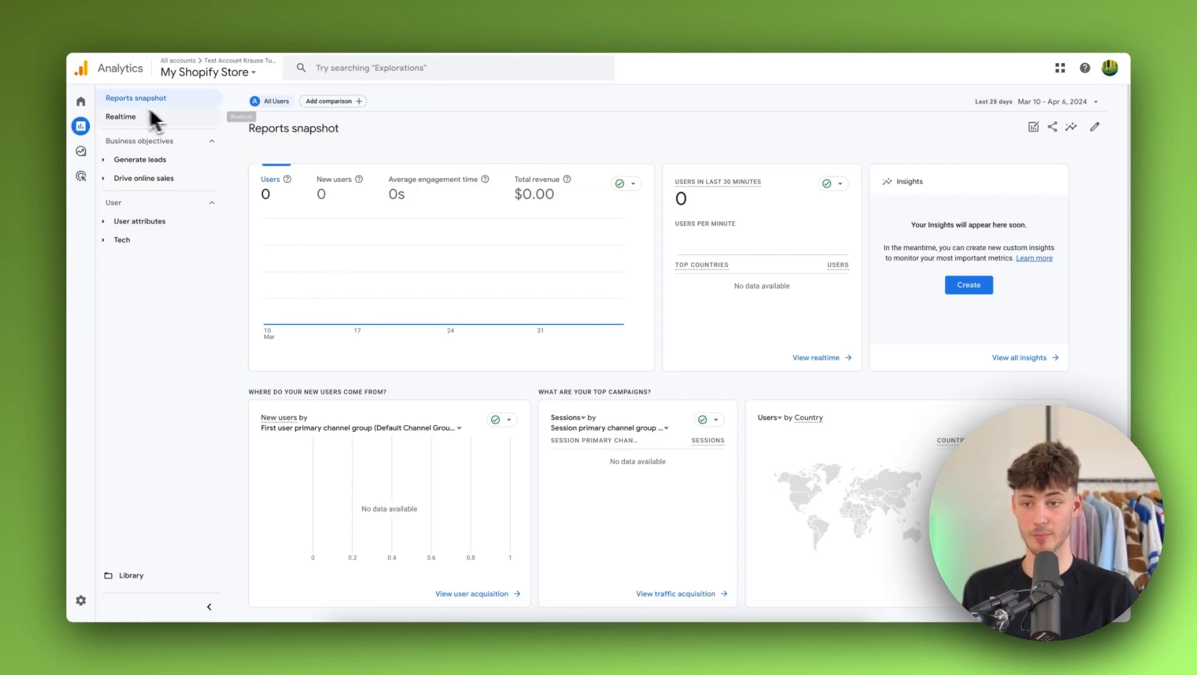
- Look over the Reports snapshot of My Shopify Store in Google Analytics and open the Realtime report
mouse_move(76, 131)
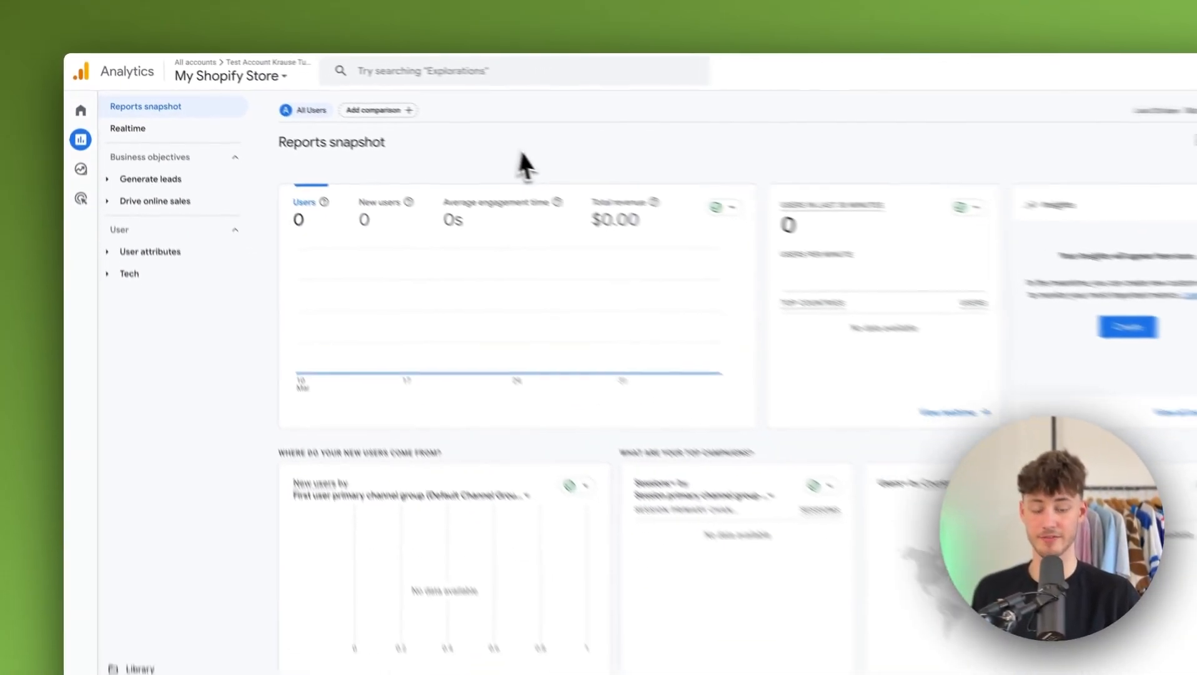
scroll(911, 213, "down", 5)
scroll(744, 193, "up", 5)
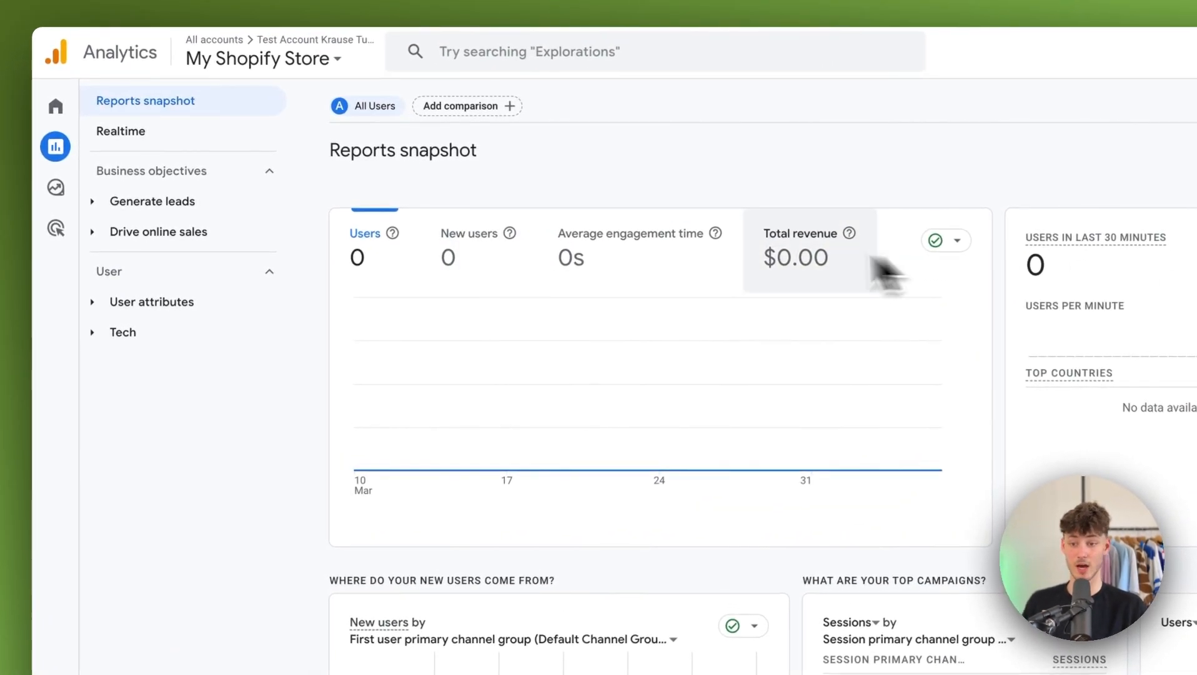
left_click(141, 134)
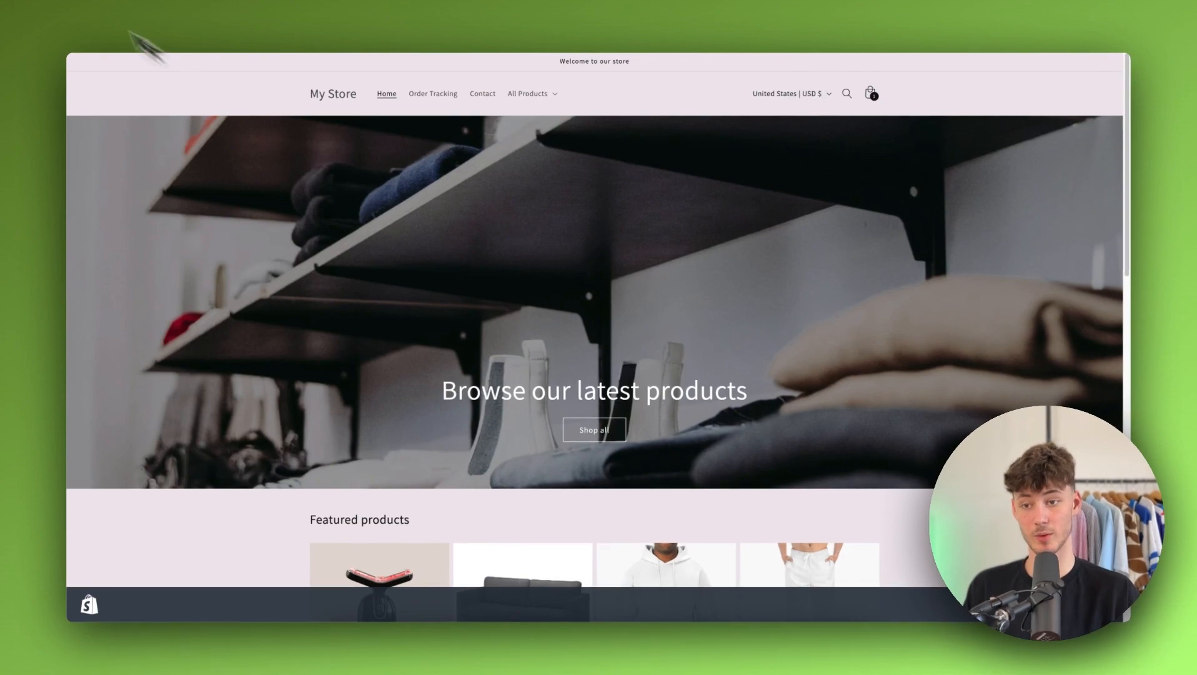
- Browse the store's live home page and check the users in the last 30 minutes in the Realtime overview
scroll(166, 62, "down", 10)
scroll(644, 232, "up", 10)
scroll(643, 233, "up", 1)
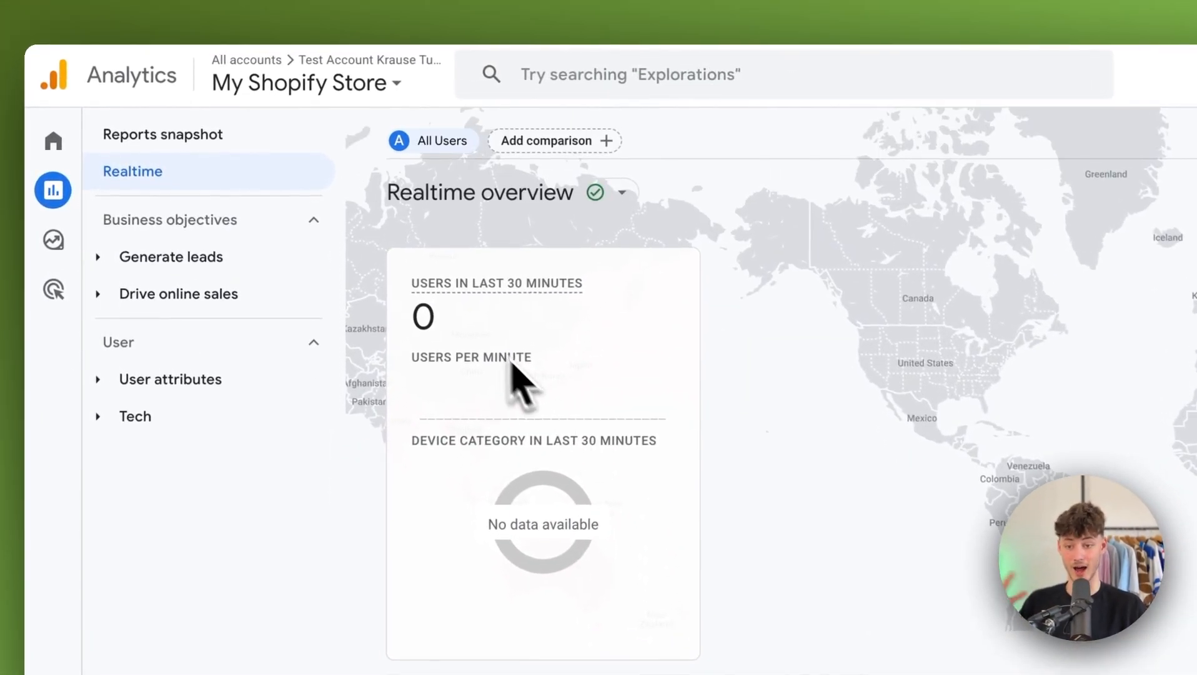
left_click_drag(512, 365, 398, 312)
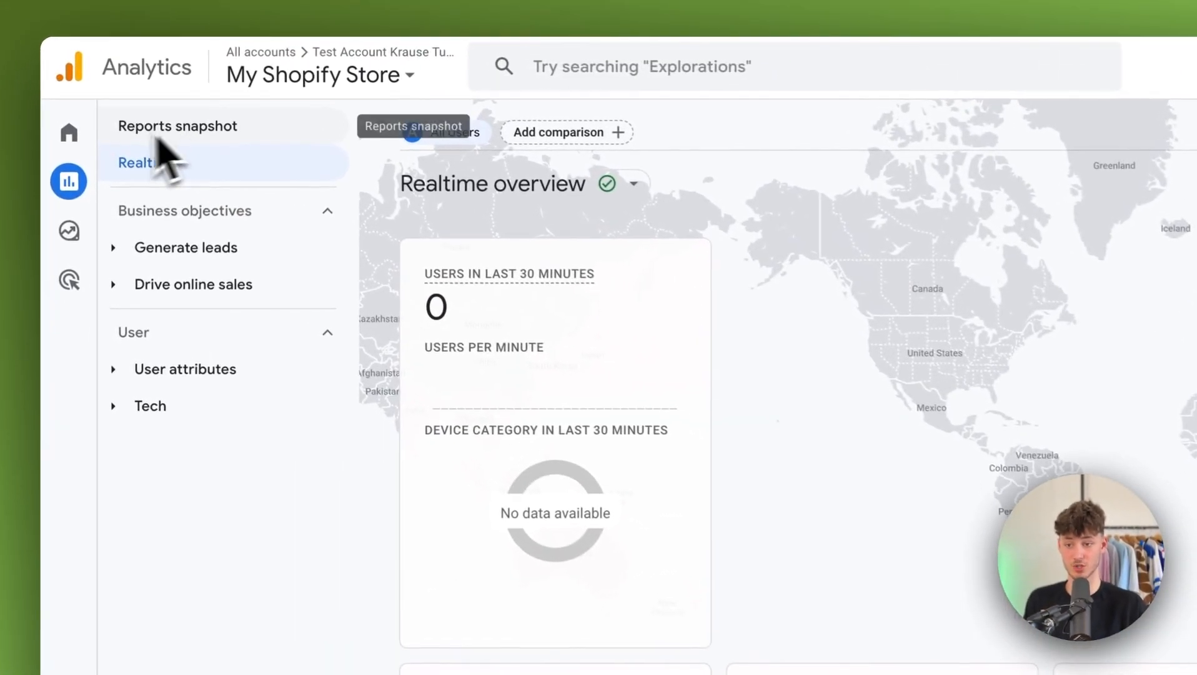
mouse_move(83, 105)
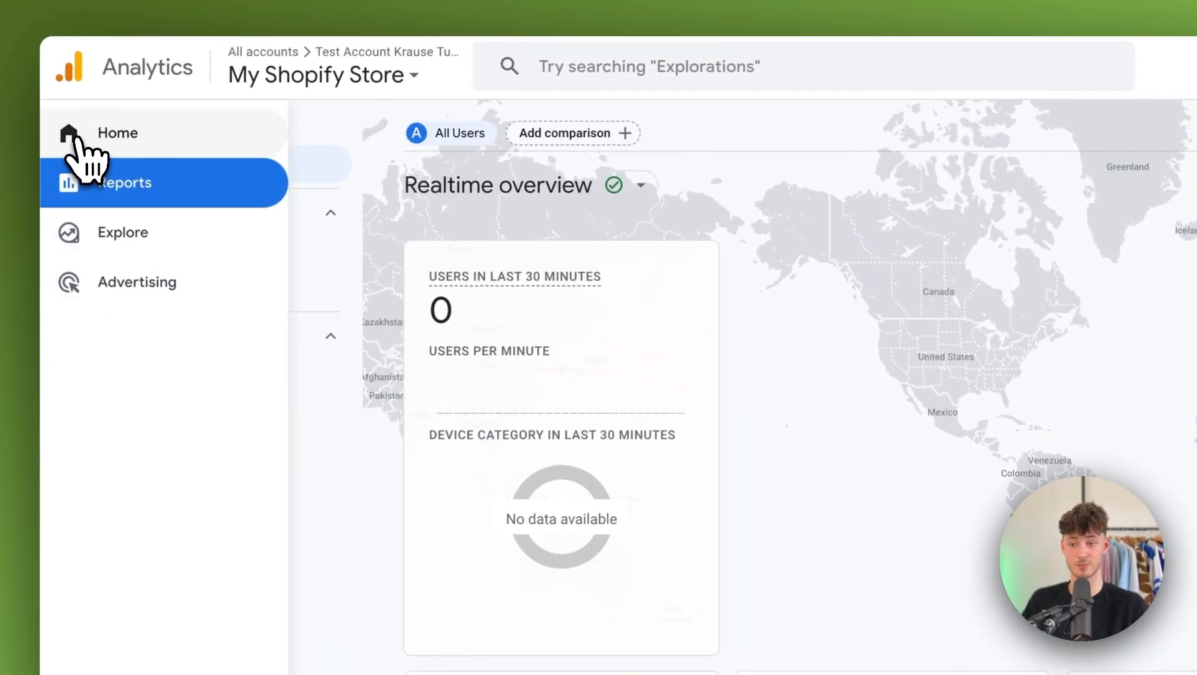
left_click(128, 132)
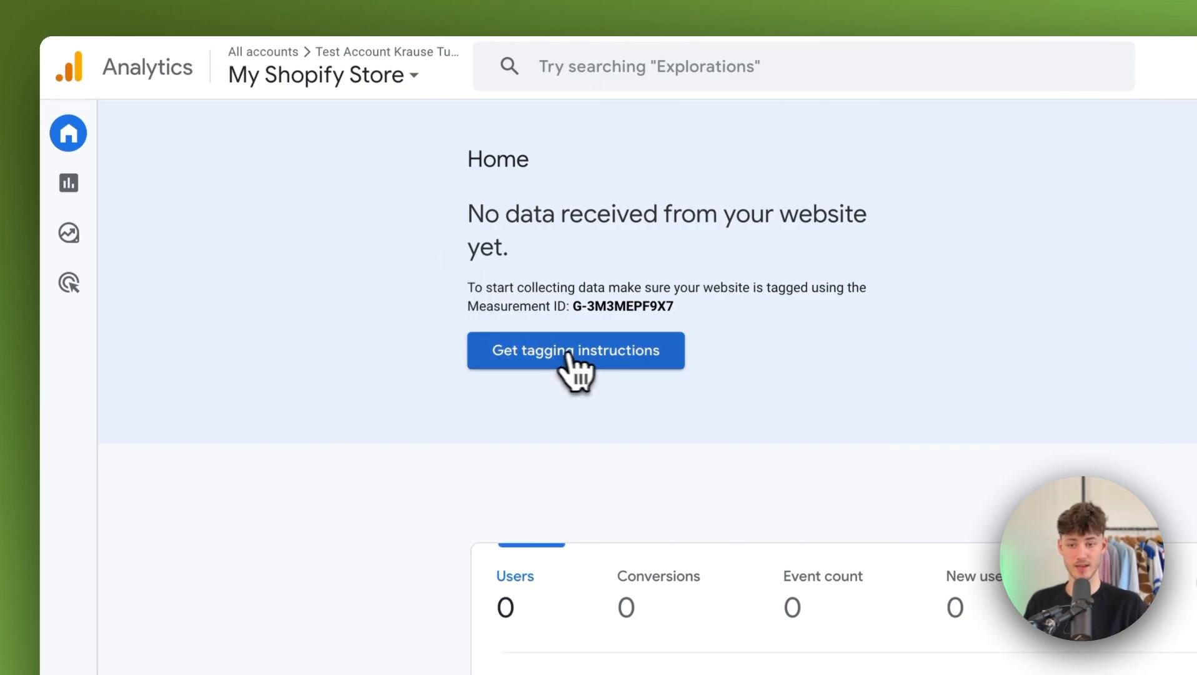
left_click(569, 362)
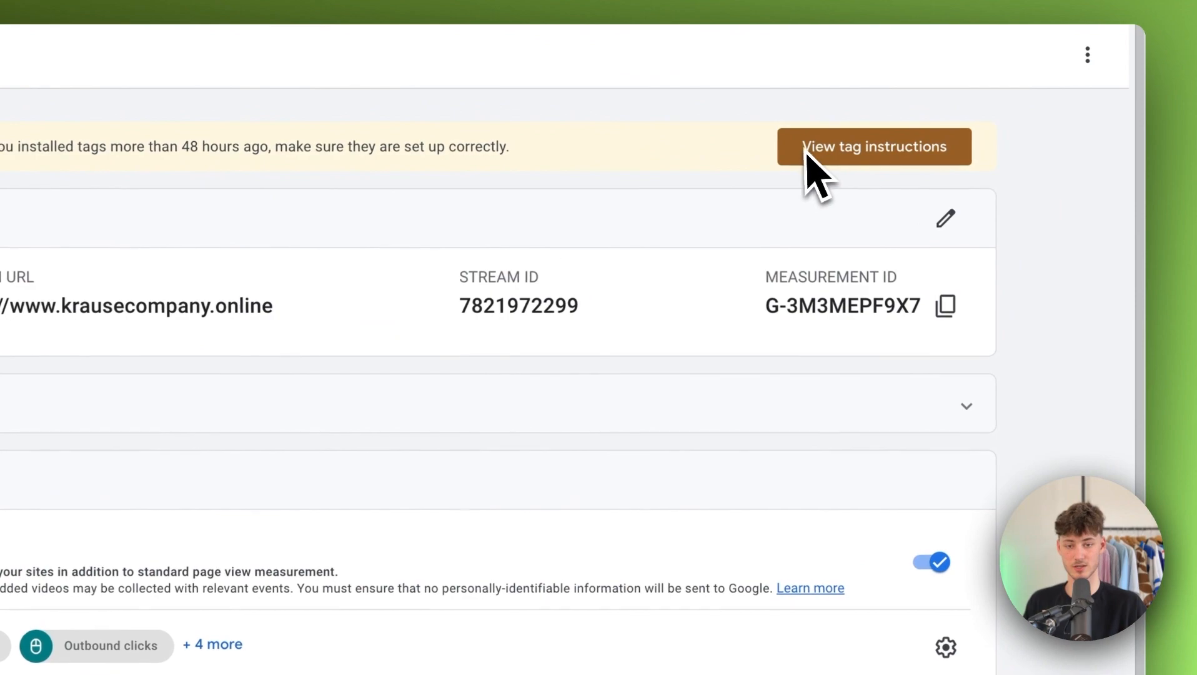
left_click(873, 153)
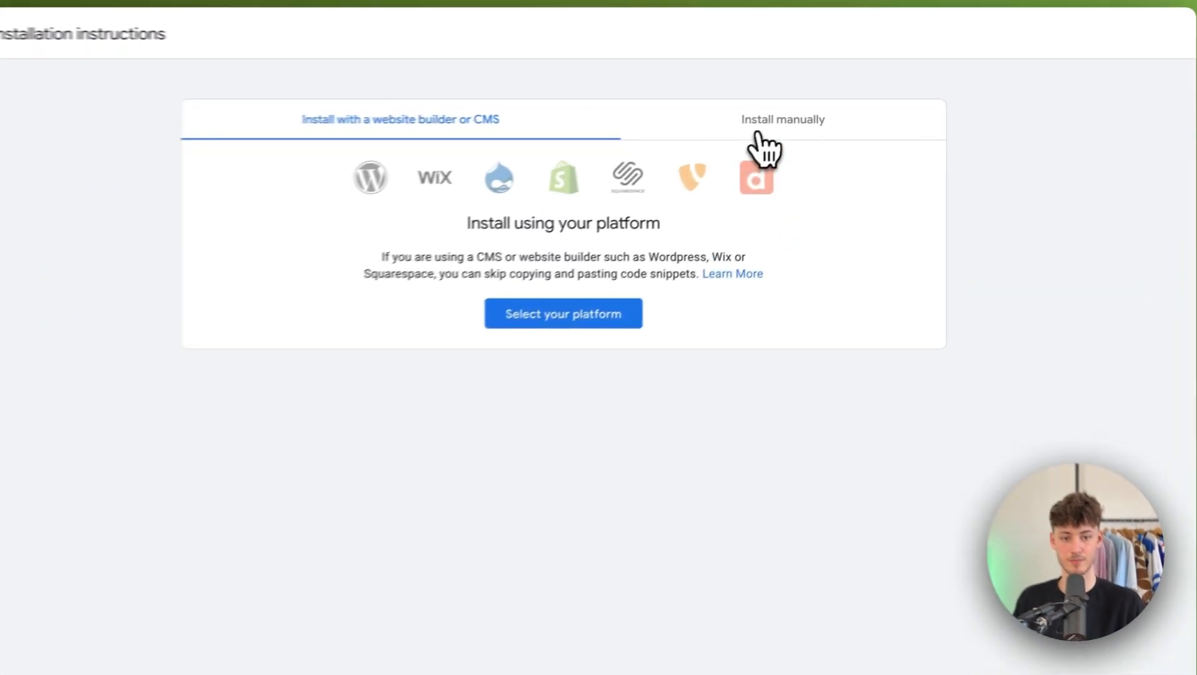
left_click(875, 122)
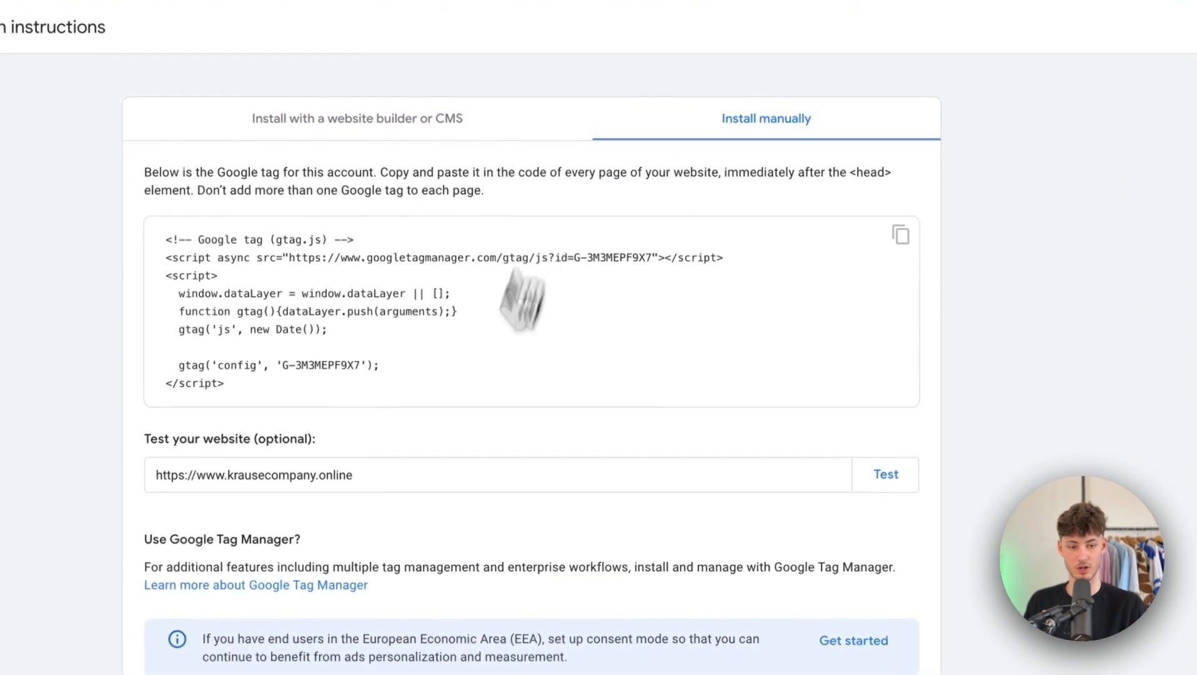
left_click(886, 475)
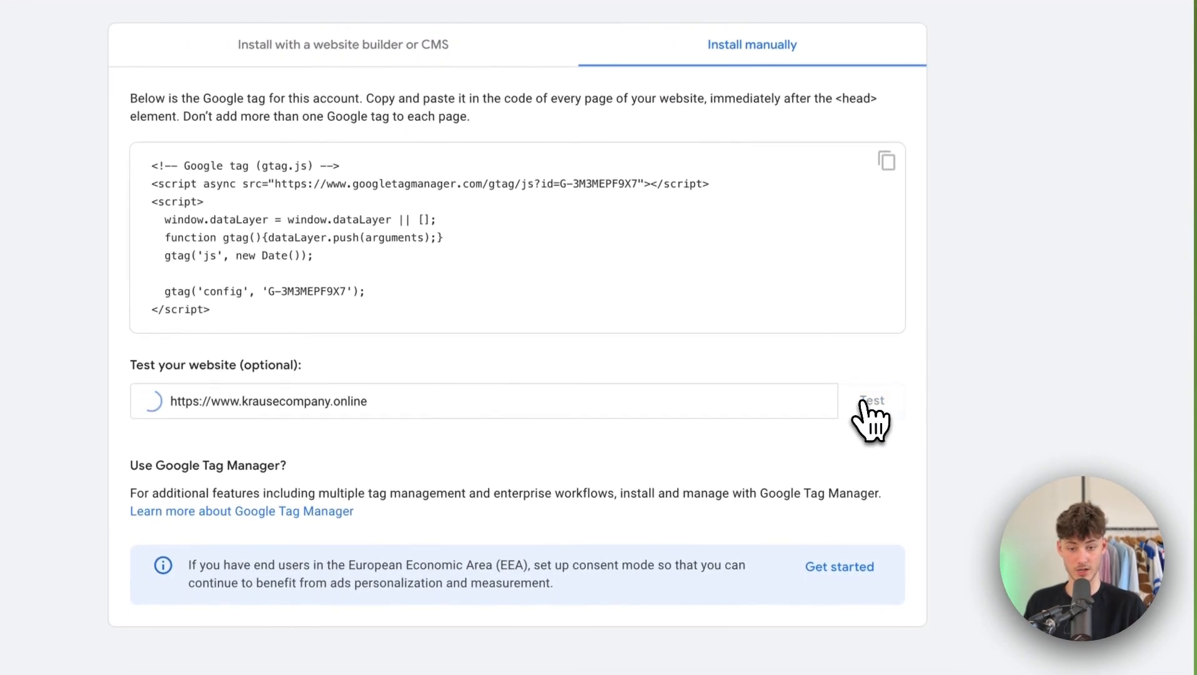